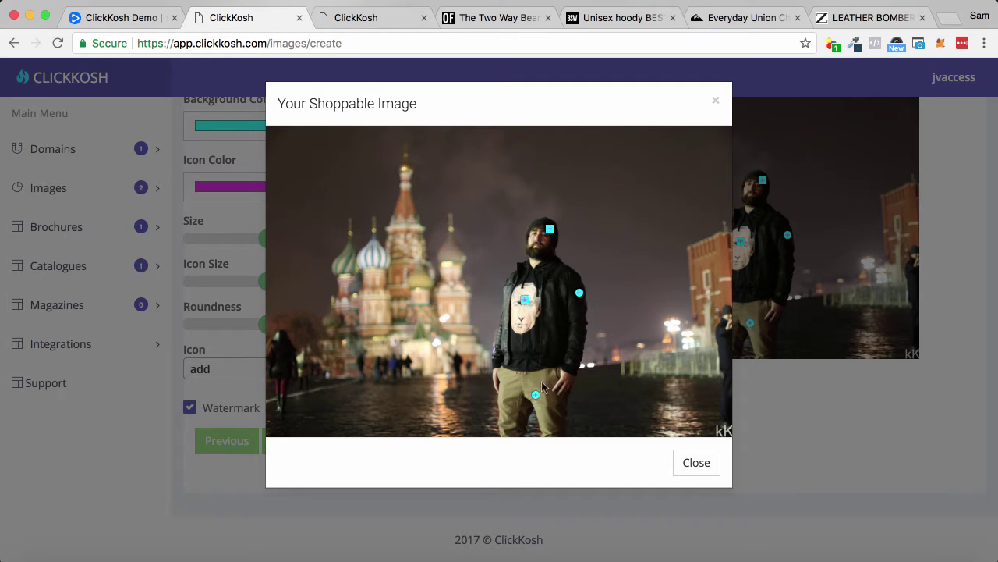
# Test the beanie hotspot in the shoppable image preview, view its linked product page, and return to dismiss the popup.
pyautogui.click(550, 229)
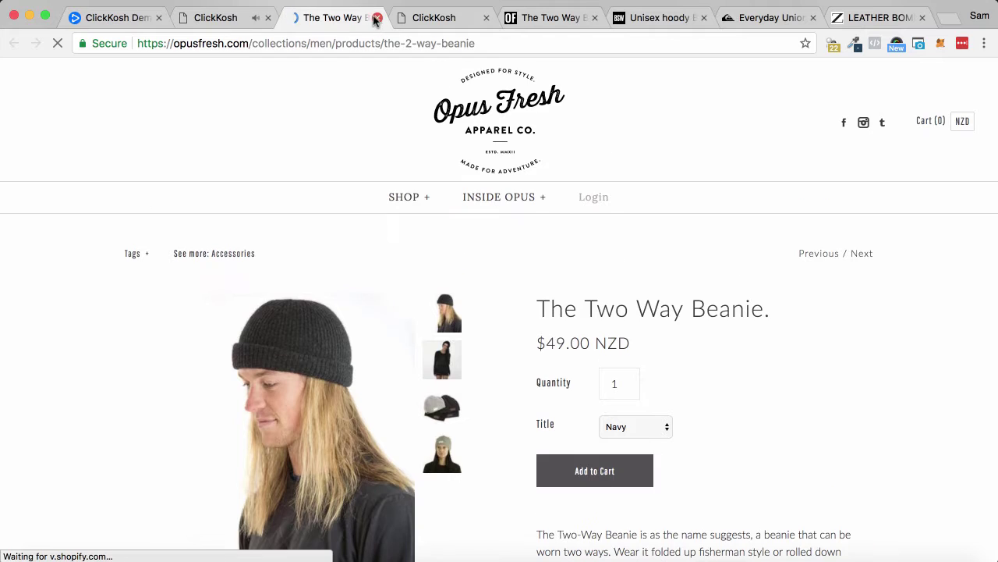
pyautogui.click(239, 17)
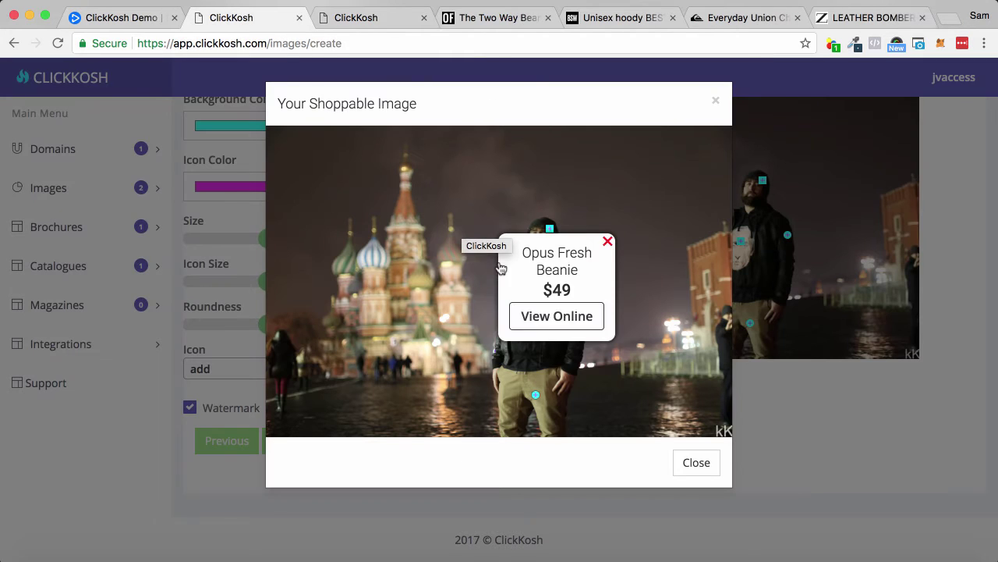
pyautogui.click(607, 240)
# Check the hoodie, leather jacket and chino hotspots in the preview, then close the preview.
pyautogui.click(525, 300)
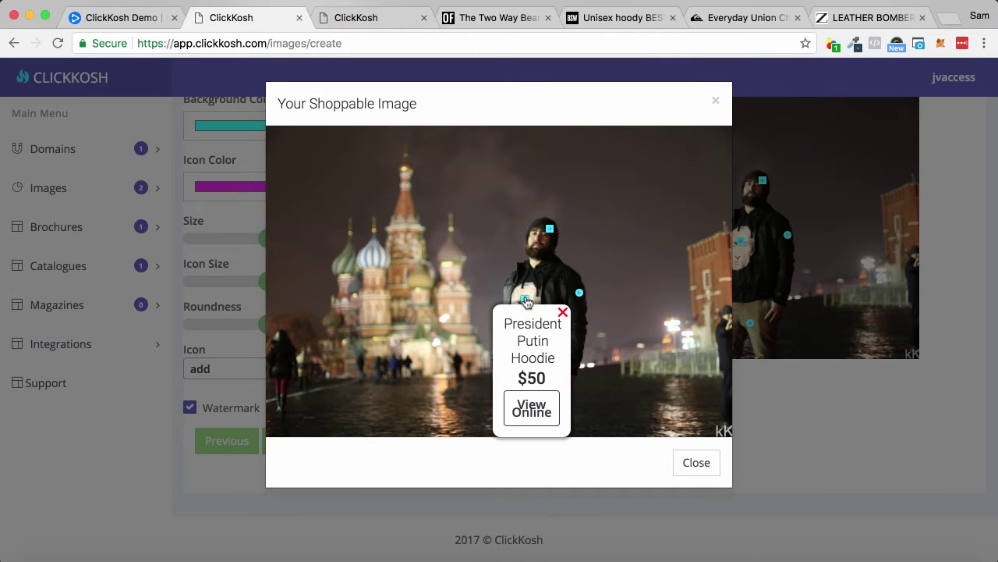
pyautogui.click(579, 292)
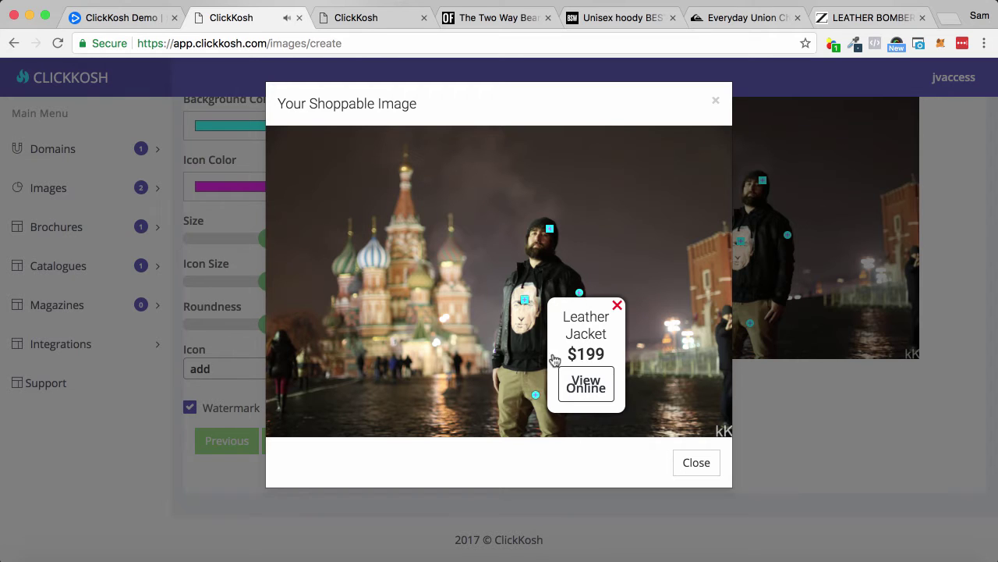
pyautogui.click(536, 395)
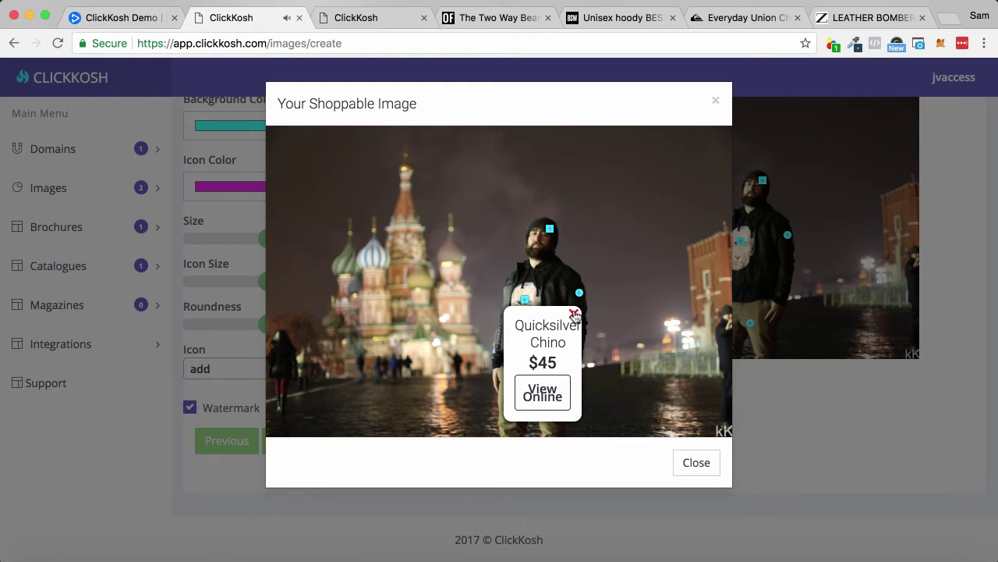
pyautogui.click(575, 313)
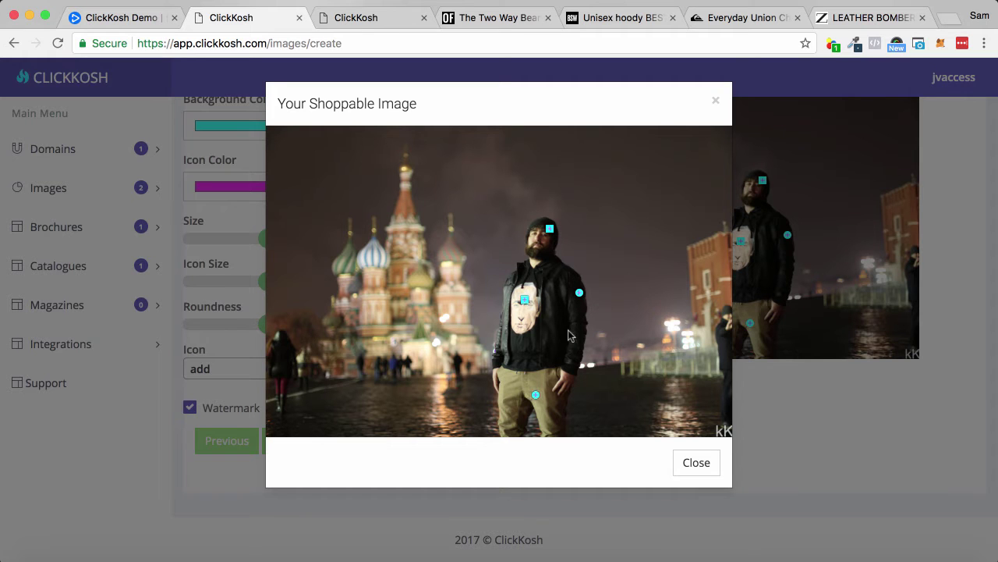
pyautogui.click(698, 472)
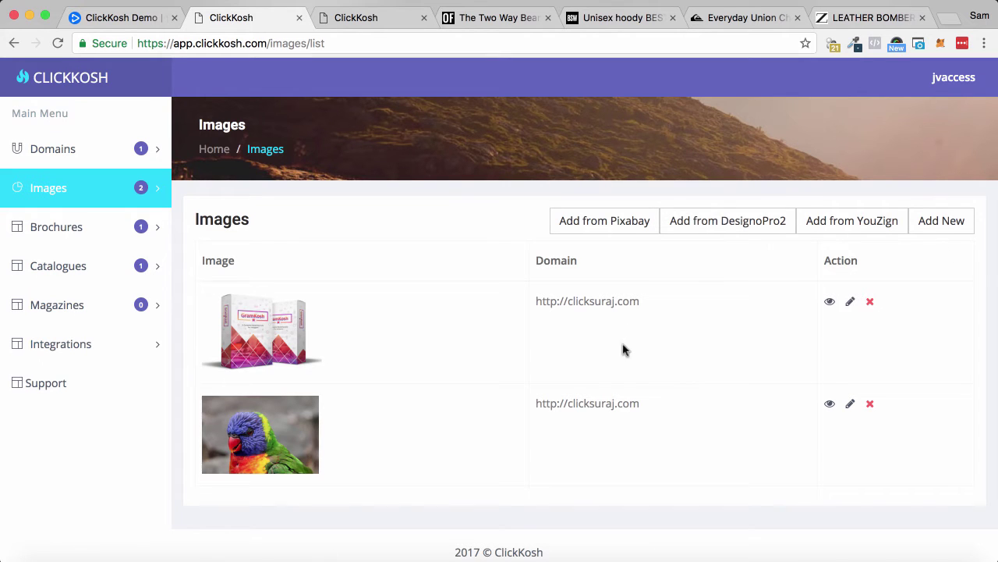
pyautogui.click(951, 225)
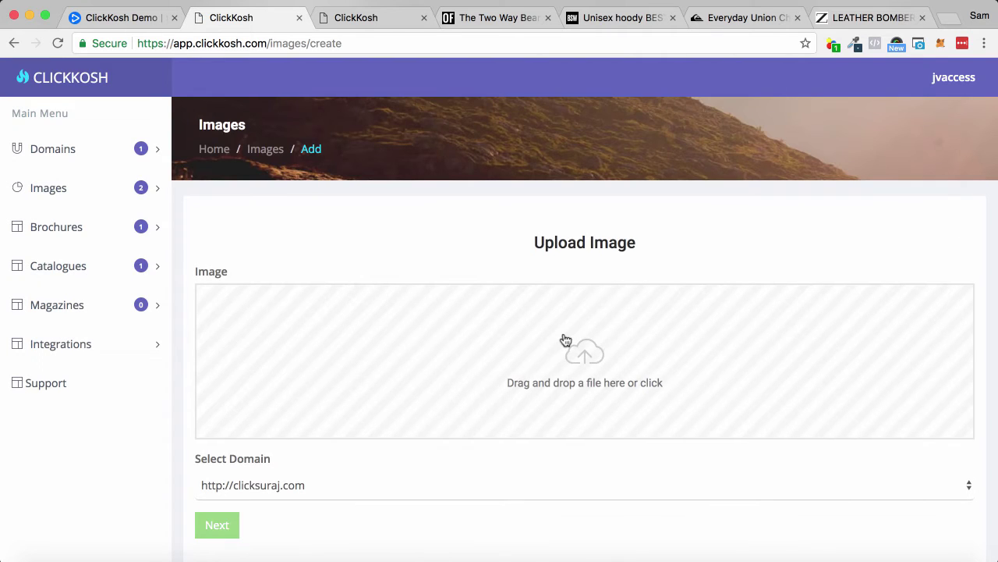
pyautogui.scroll(-1, 565, 340)
pyautogui.scroll(-2, 565, 340)
pyautogui.click(348, 406)
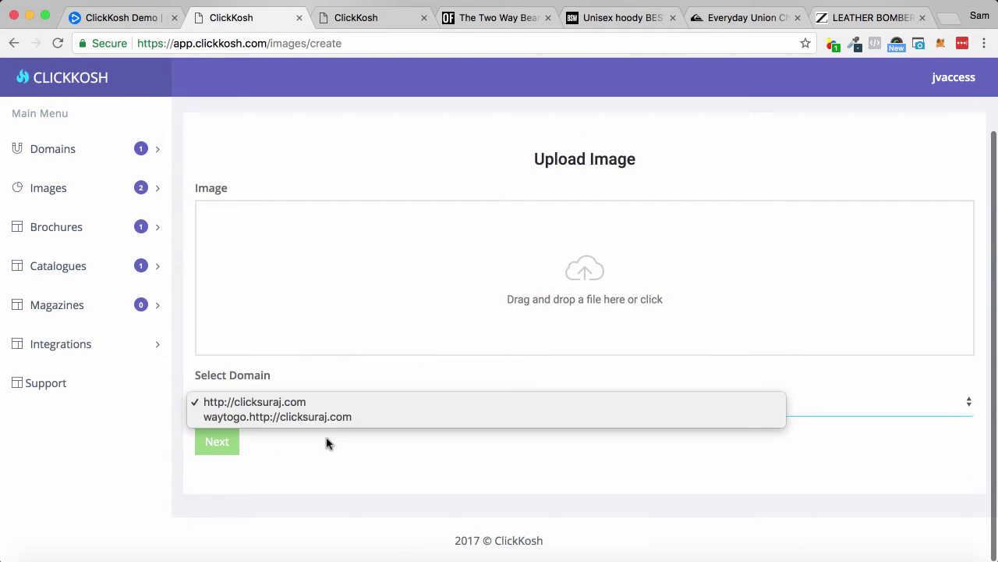
pyautogui.click(336, 403)
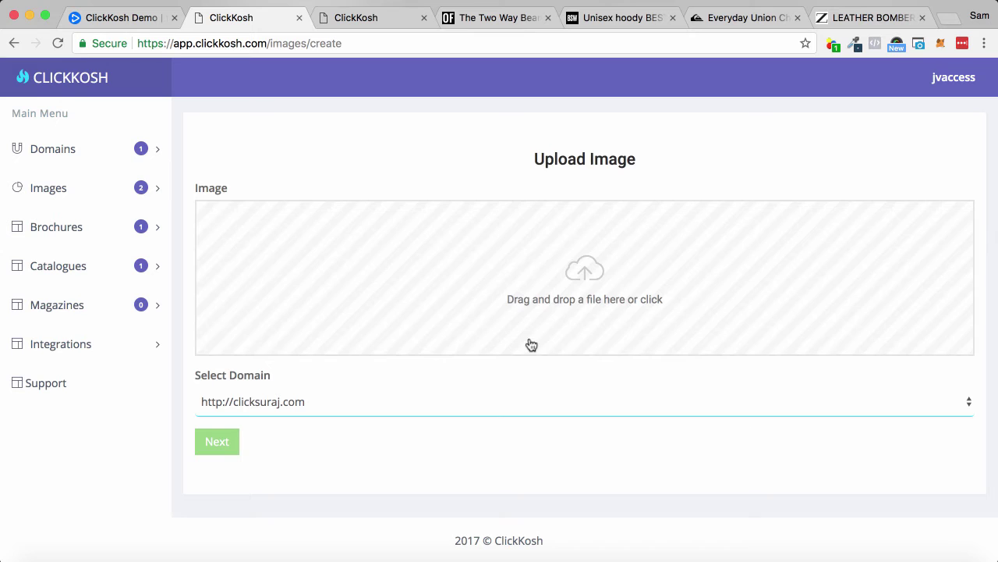
# Upload 3Z6A0057.JPG from the For Social Media folder and proceed to the shoppable editing stage.
pyautogui.click(584, 277)
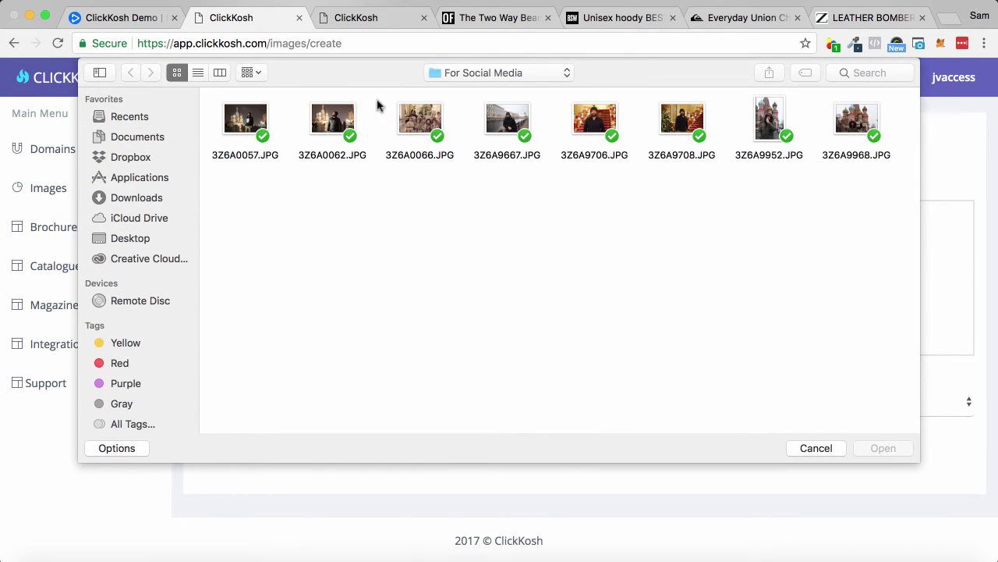
pyautogui.doubleClick(245, 121)
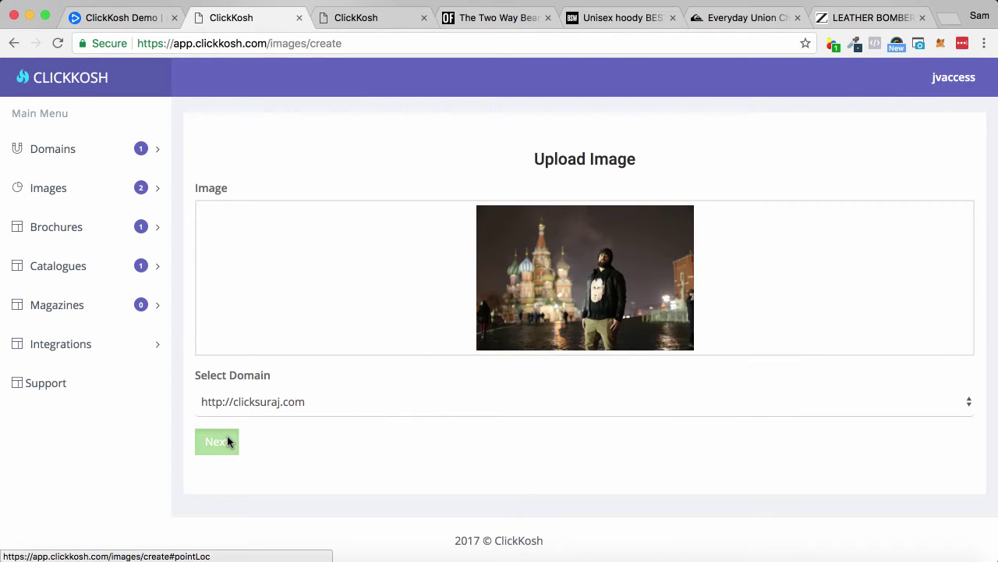
pyautogui.click(224, 443)
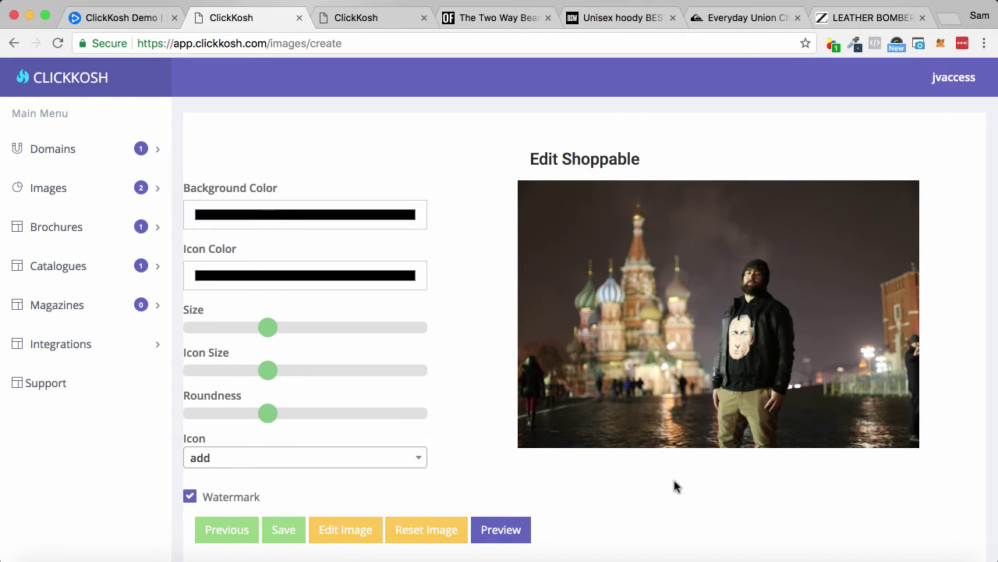
# Place a product hotspot on the man's beanie and copy the web address of the Two Way Beanie page.
pyautogui.scroll(-1, 960, 226)
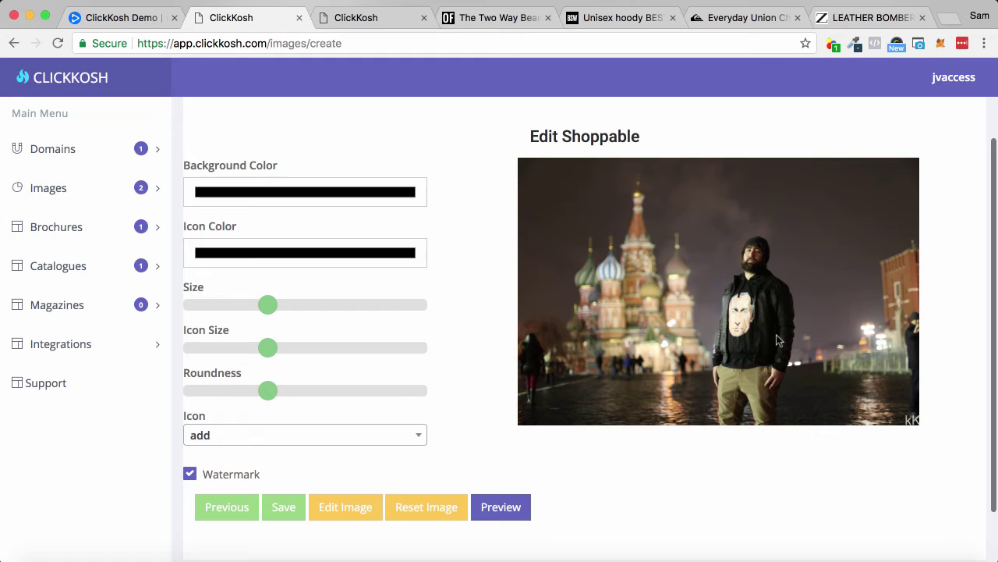
pyautogui.click(760, 248)
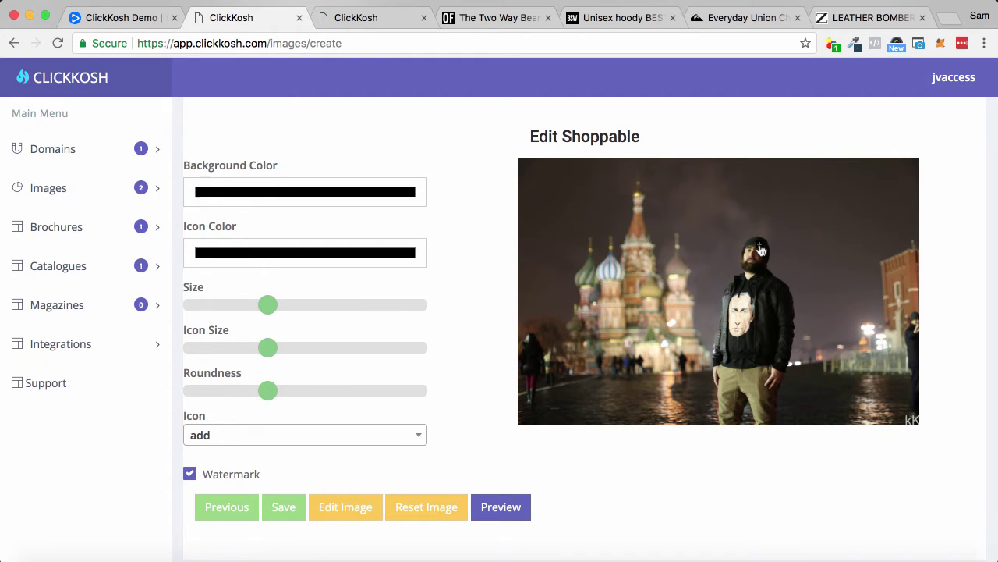
pyautogui.click(761, 248)
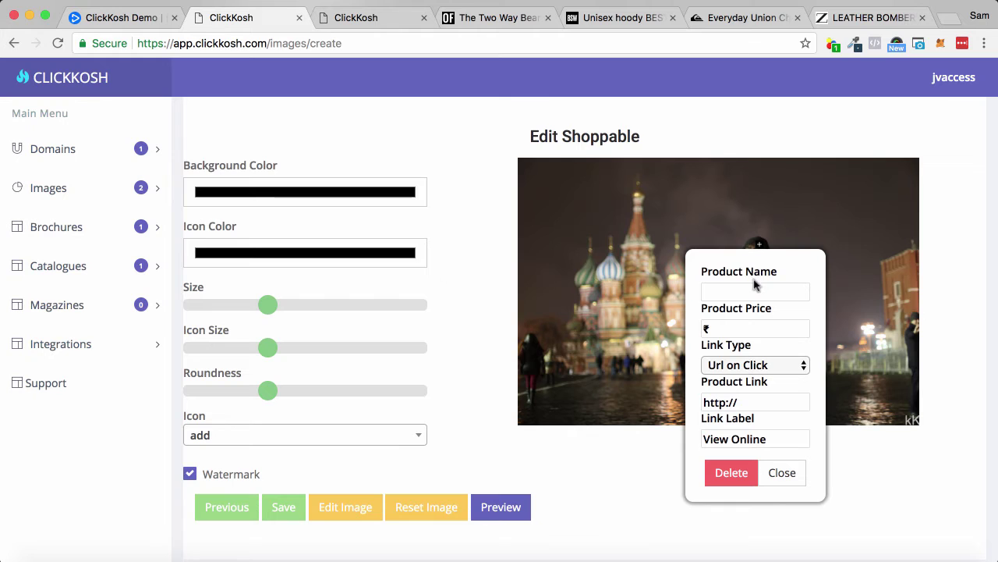
pyautogui.click(479, 23)
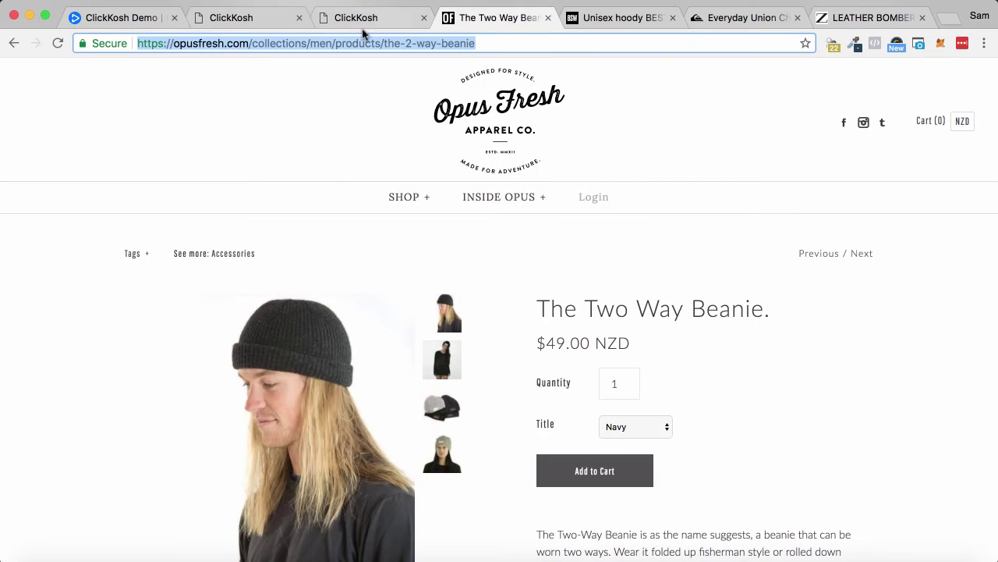
pyautogui.rightClick(372, 35)
pyautogui.click(404, 61)
pyautogui.click(223, 18)
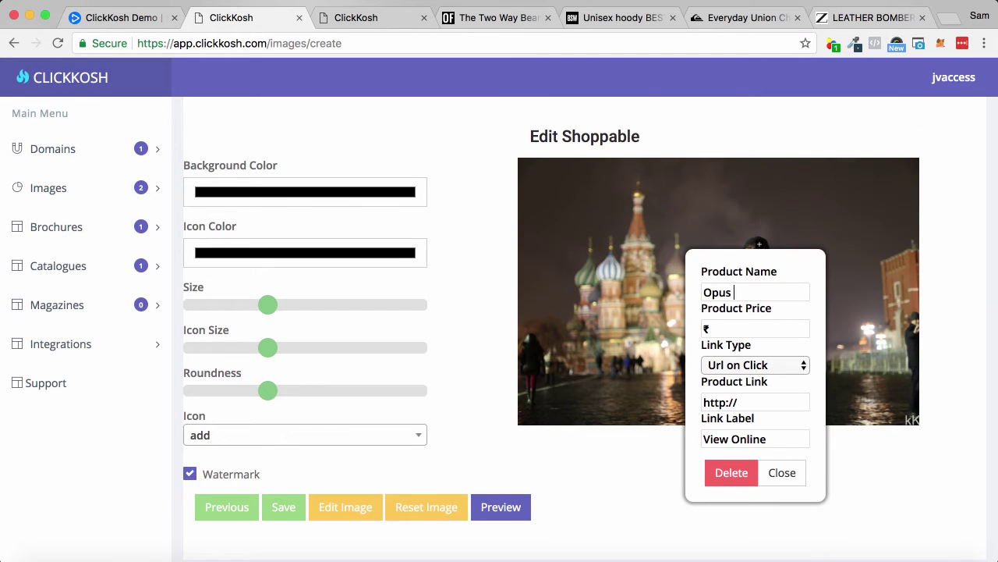
# Fill in the beanie hotspot with the name Opus Beanie, price $49 and the copied product link, and close its form.
pyautogui.click(755, 326)
pyautogui.write('$49')
pyautogui.moveTo(742, 400); pyautogui.dragTo(682, 403)
pyautogui.press('super+v')
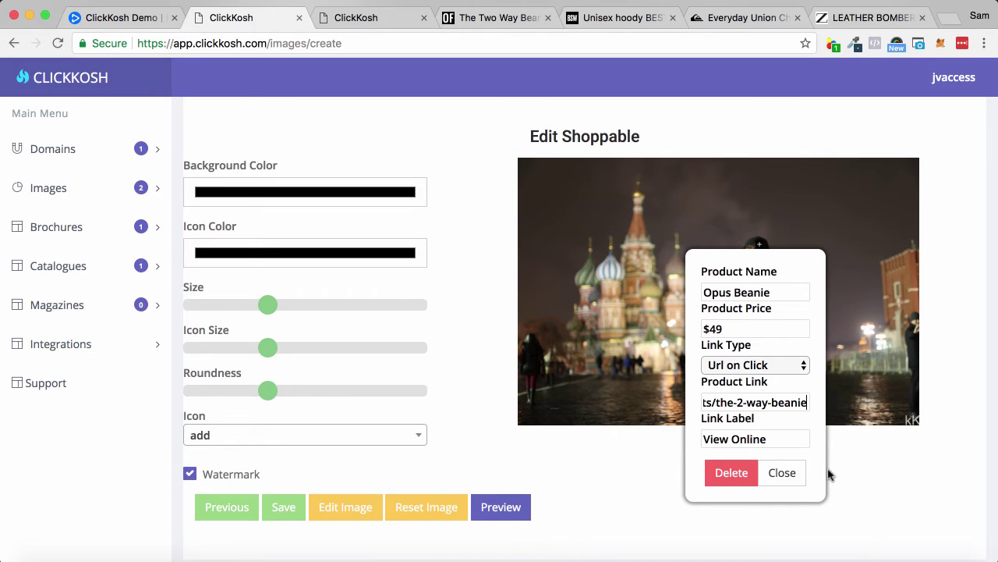
pyautogui.click(782, 473)
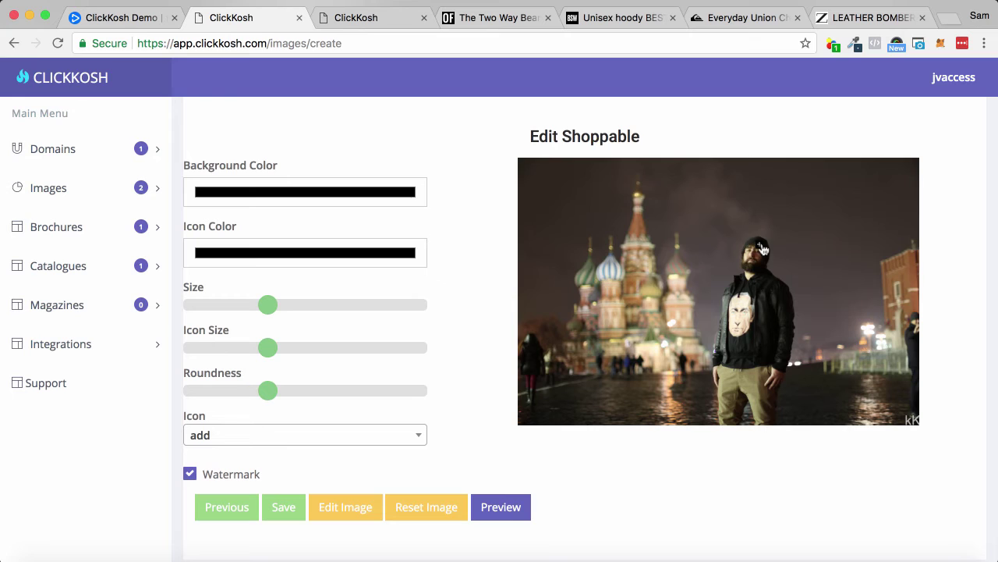
# Set the beanie hotspot's background color to Magenta and its icon color to Snow.
pyautogui.click(217, 195)
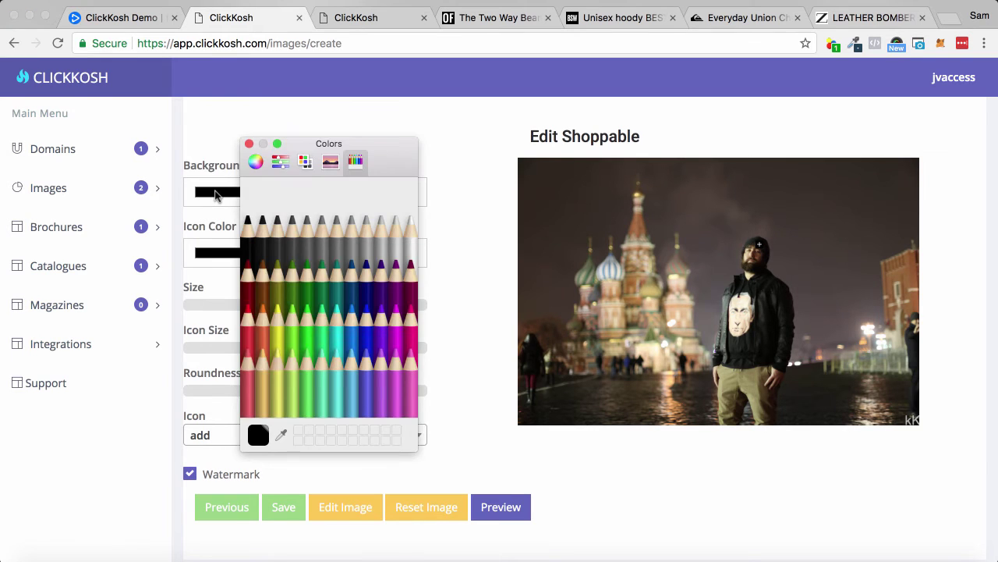
pyautogui.click(397, 329)
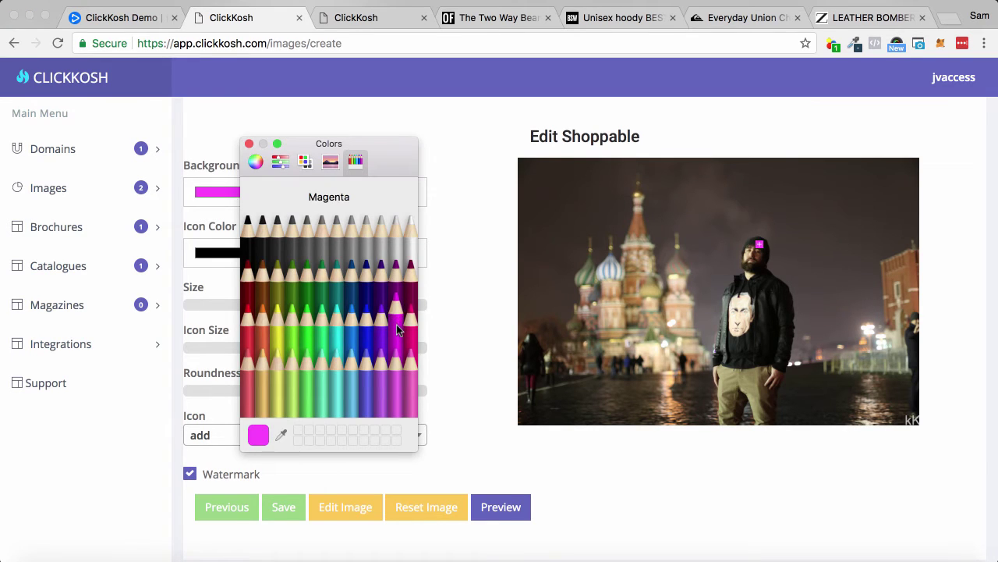
pyautogui.click(209, 260)
pyautogui.click(222, 252)
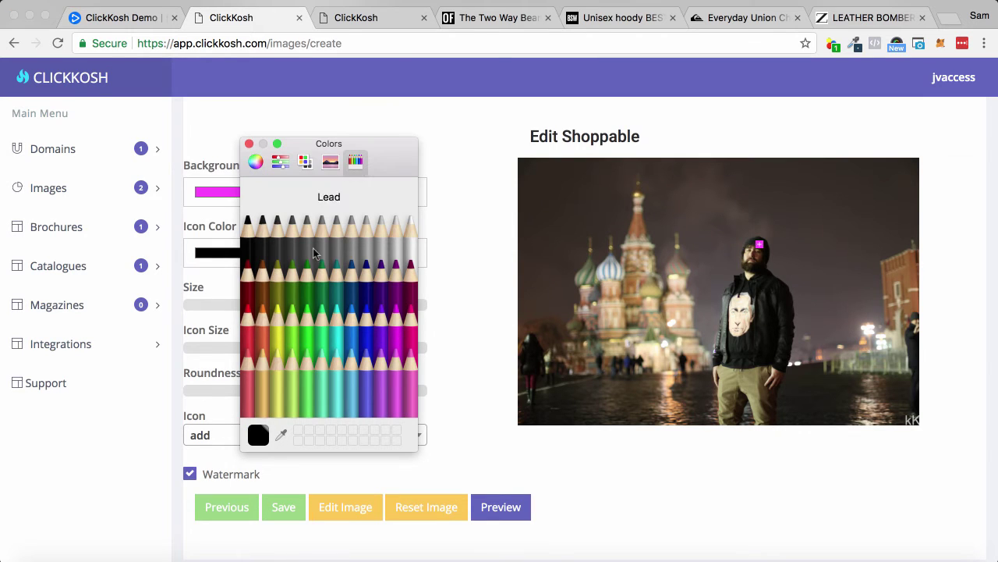
pyautogui.click(382, 236)
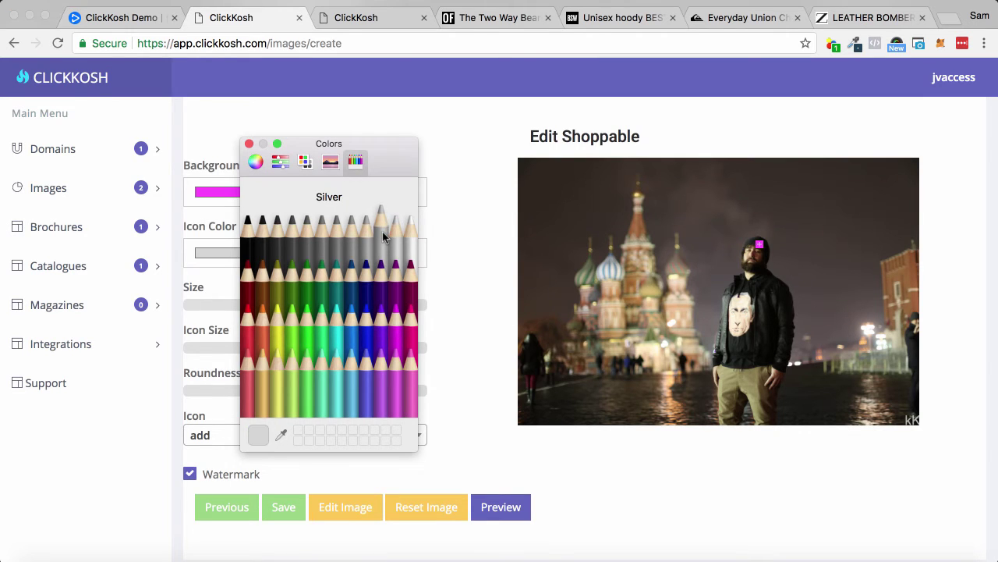
pyautogui.click(367, 365)
pyautogui.click(248, 323)
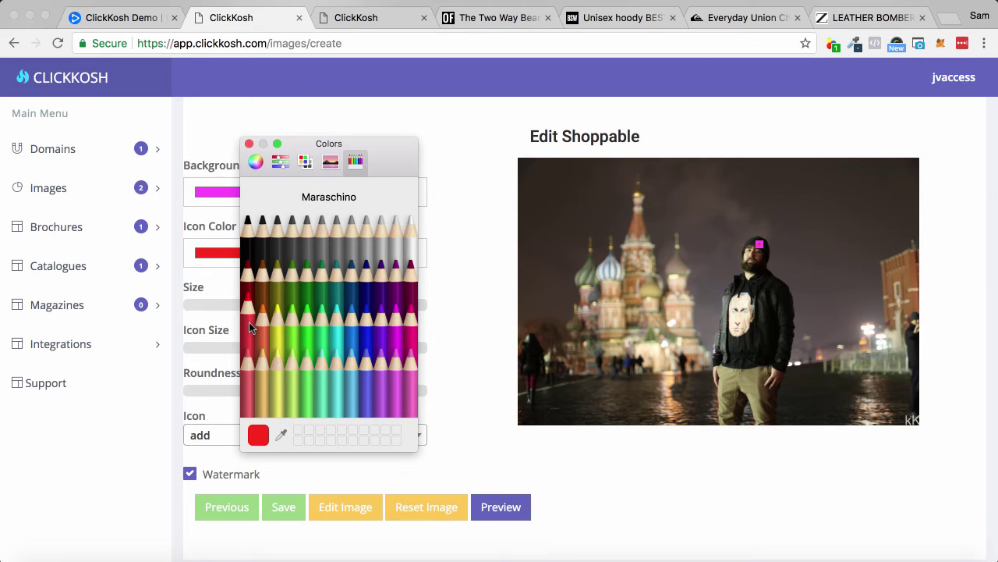
pyautogui.click(409, 227)
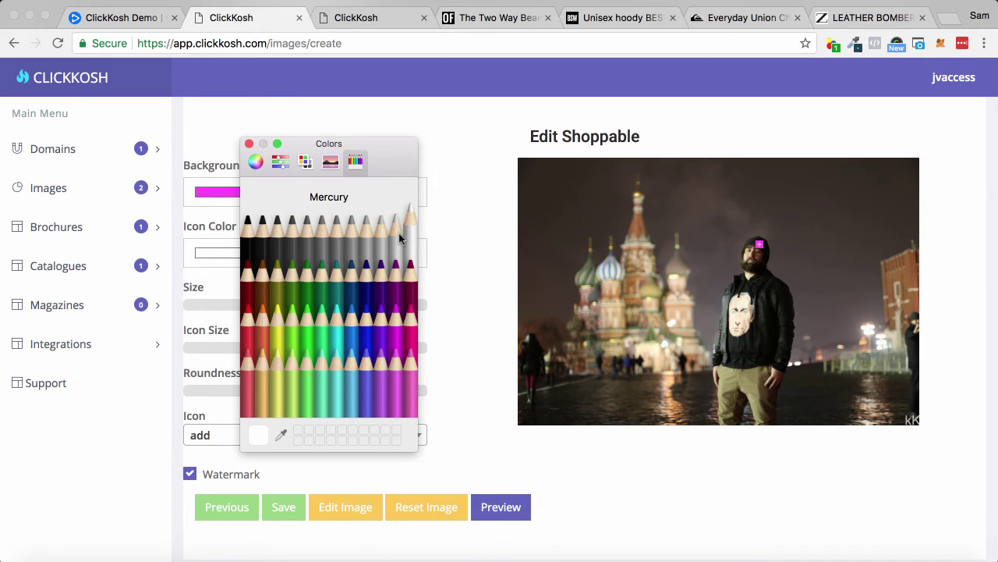
pyautogui.click(469, 426)
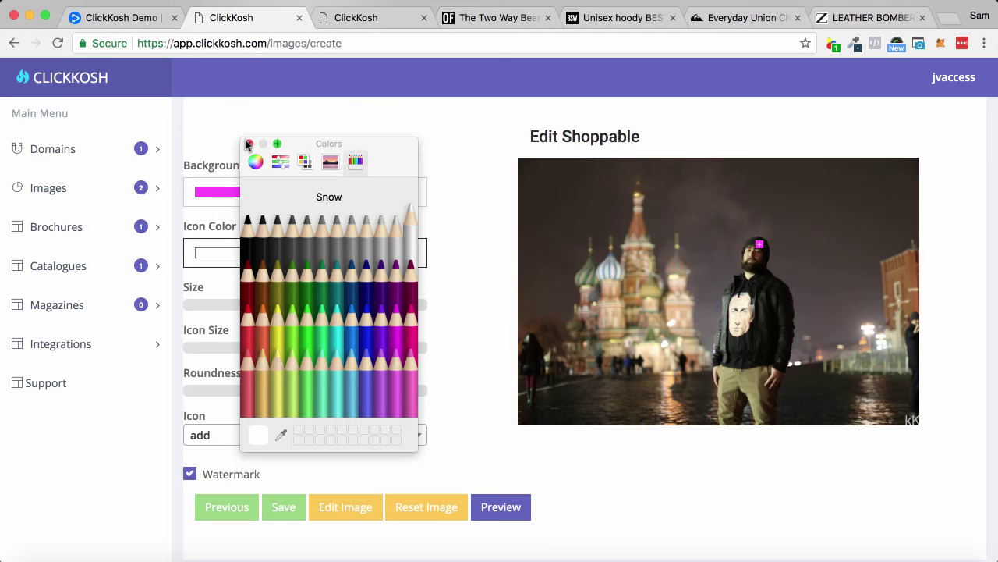
pyautogui.click(249, 144)
# Reduce the hotspot size slightly and browse the available hotspot icons.
pyautogui.moveTo(265, 304)
pyautogui.mouseDown()
pyautogui.moveTo(304, 308)
pyautogui.moveTo(240, 307)
pyautogui.moveTo(267, 309)
pyautogui.mouseUp()
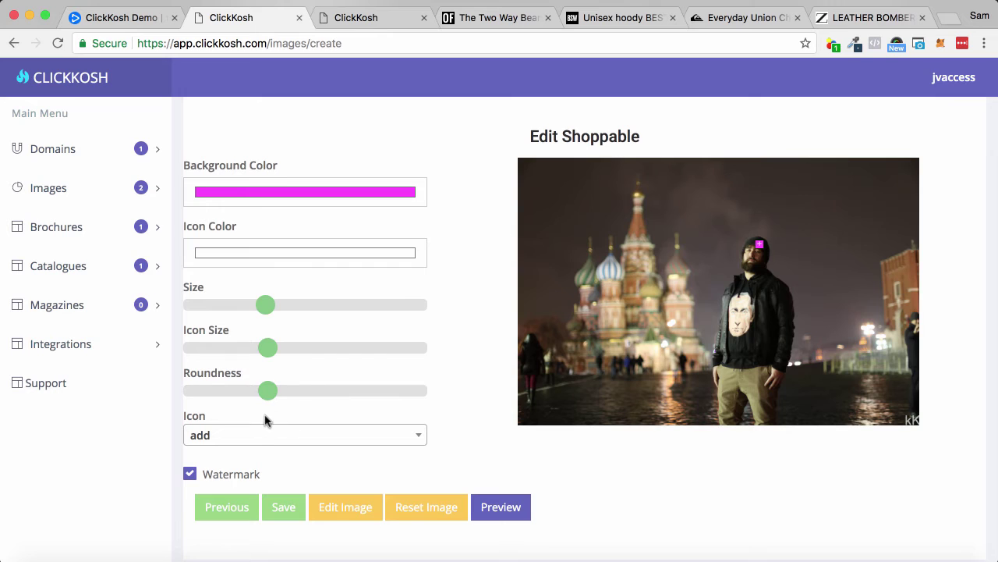
pyautogui.click(284, 439)
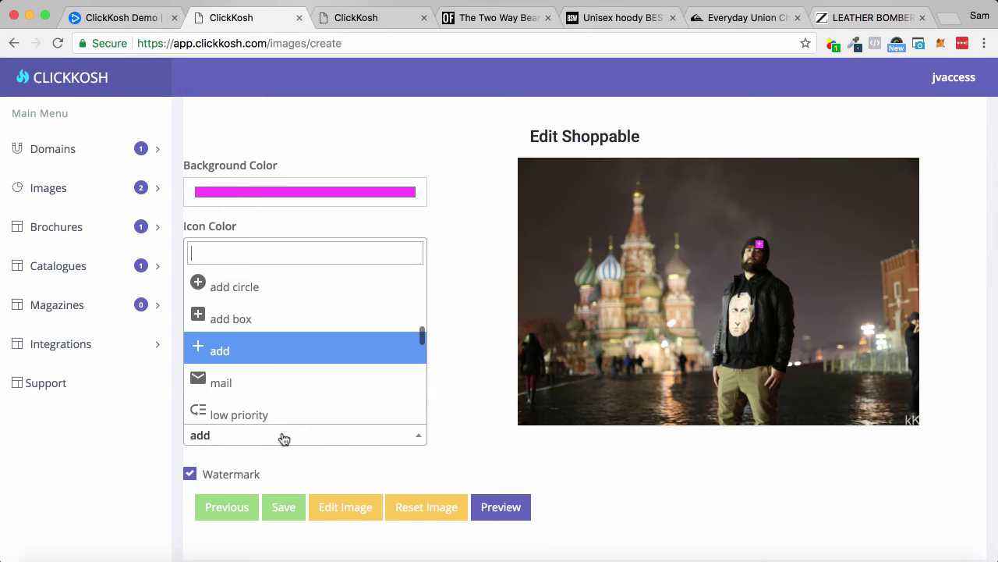
pyautogui.click(481, 344)
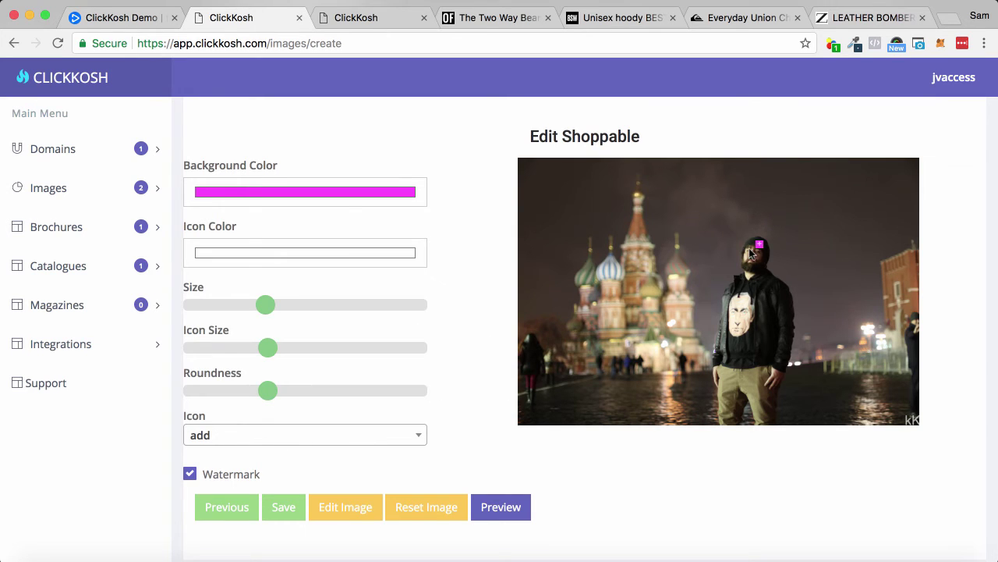
pyautogui.click(379, 435)
pyautogui.scroll(-4, 294, 401)
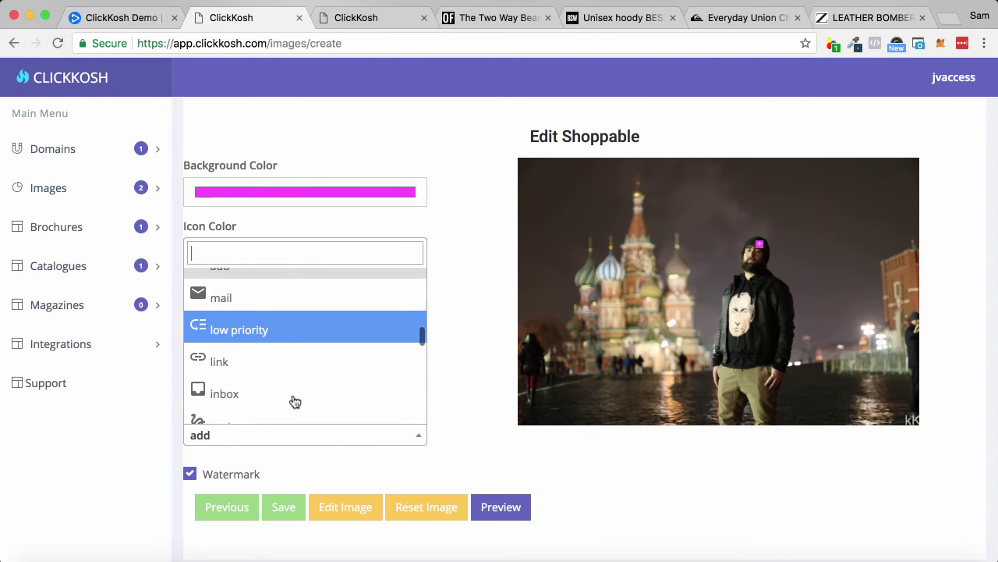
pyautogui.scroll(10, 291, 401)
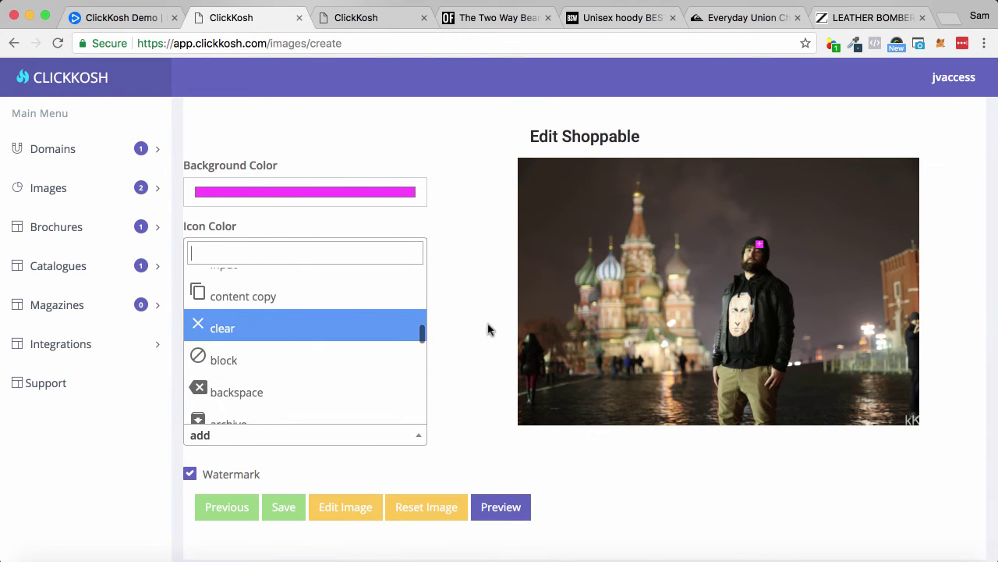
pyautogui.click(458, 337)
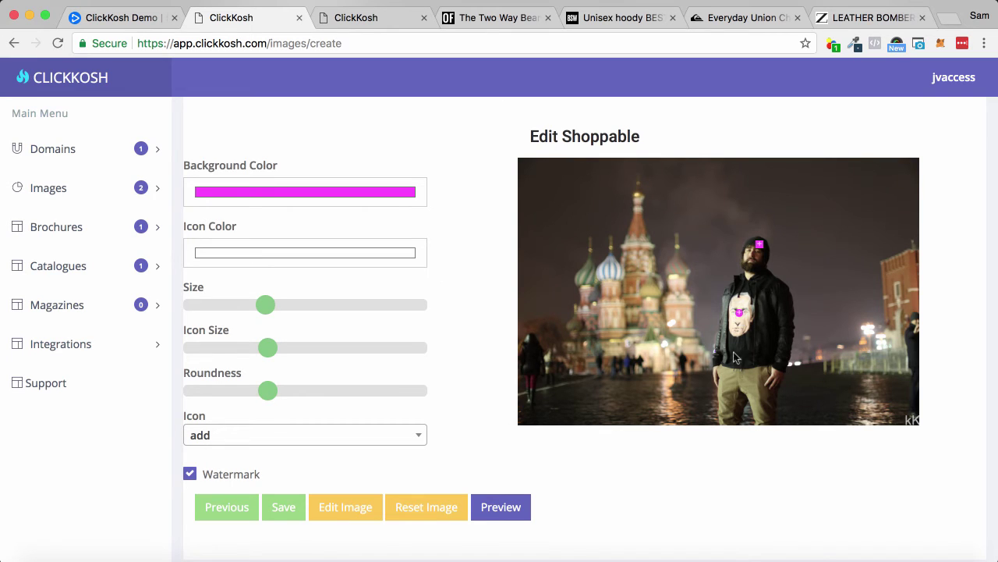
# Name the hotspot on the man's printed top President Hoodie and copy the web address of the Unisex hoody BEST FRIEND 2 page.
pyautogui.click(739, 314)
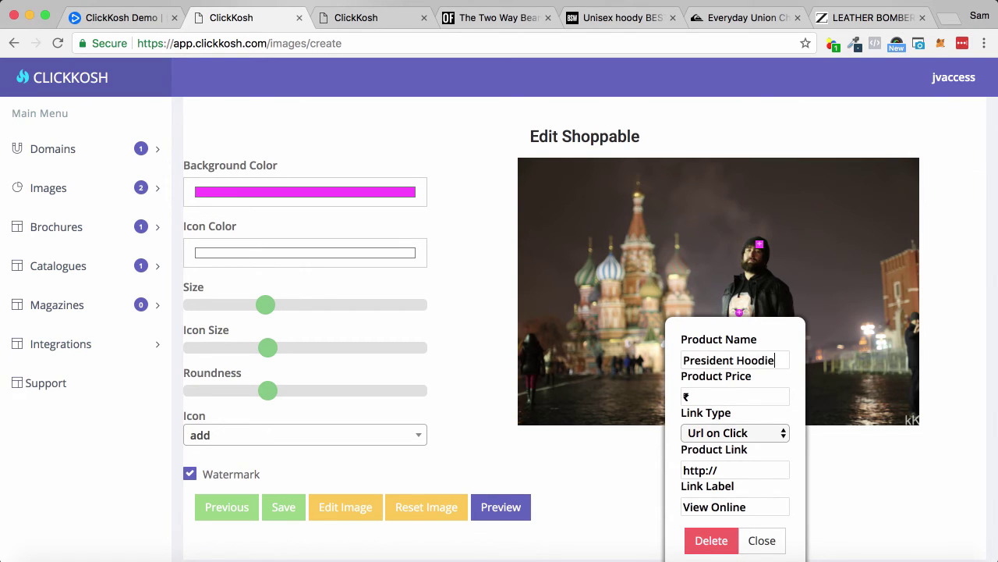
pyautogui.click(616, 18)
pyautogui.click(372, 45)
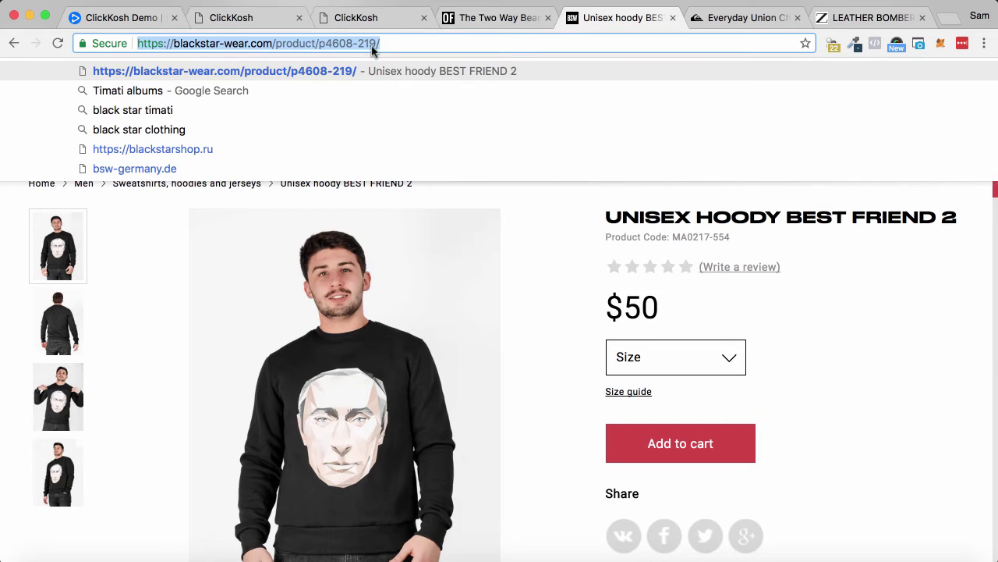
pyautogui.rightClick(373, 46)
pyautogui.click(419, 69)
pyautogui.click(227, 17)
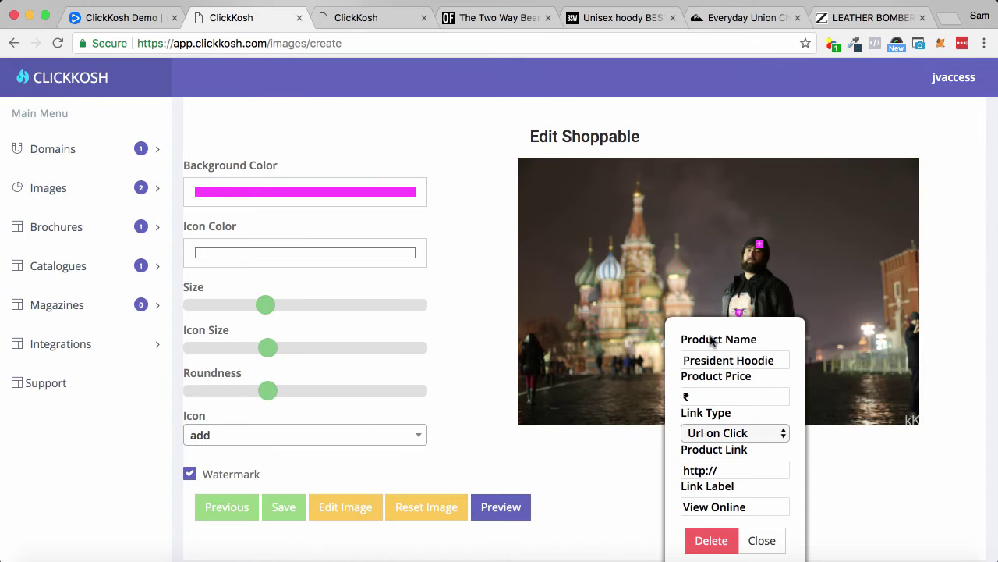
# Set the President Hoodie hotspot's price to $50, paste the copied address as its product link, and close its form.
pyautogui.moveTo(704, 395); pyautogui.dragTo(624, 394)
pyautogui.write('$50')
pyautogui.moveTo(745, 470); pyautogui.dragTo(646, 473)
pyautogui.hotkey('ctrl', 'v')
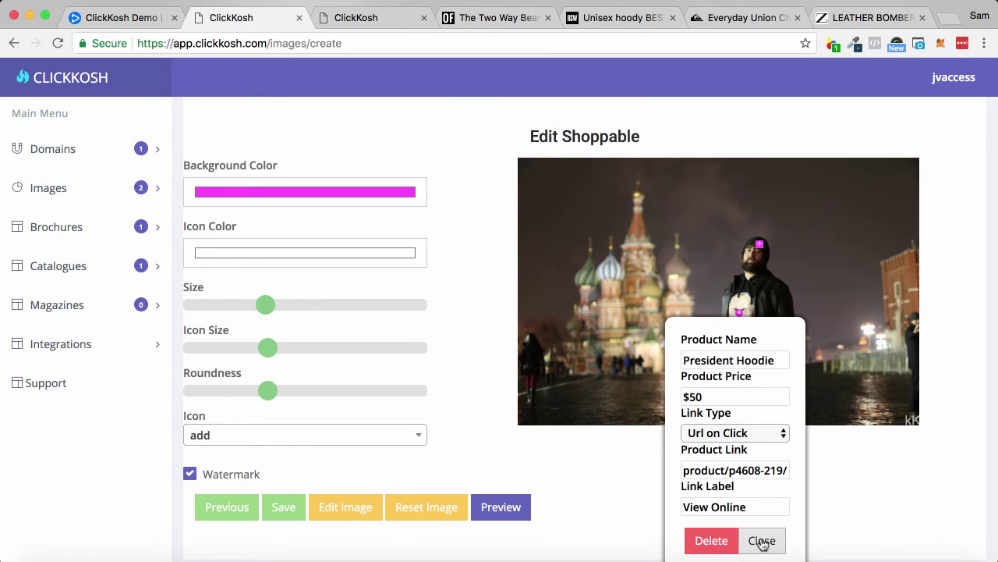
pyautogui.click(764, 540)
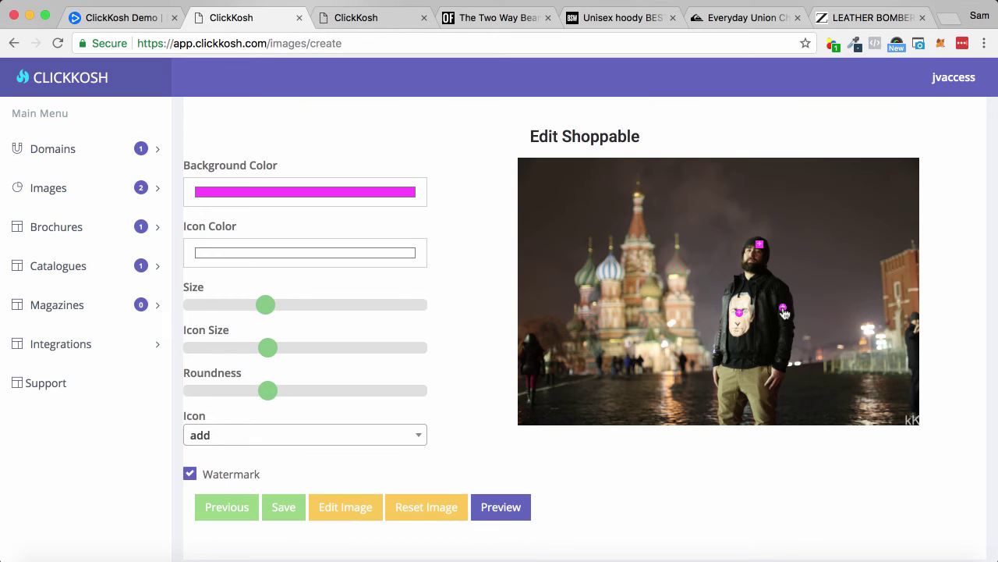
# Place a hotspot on the man's jacket sleeve and copy the web address of the Zara Leather Bomber Jacket page.
pyautogui.click(874, 18)
pyautogui.click(537, 43)
pyautogui.rightClick(548, 50)
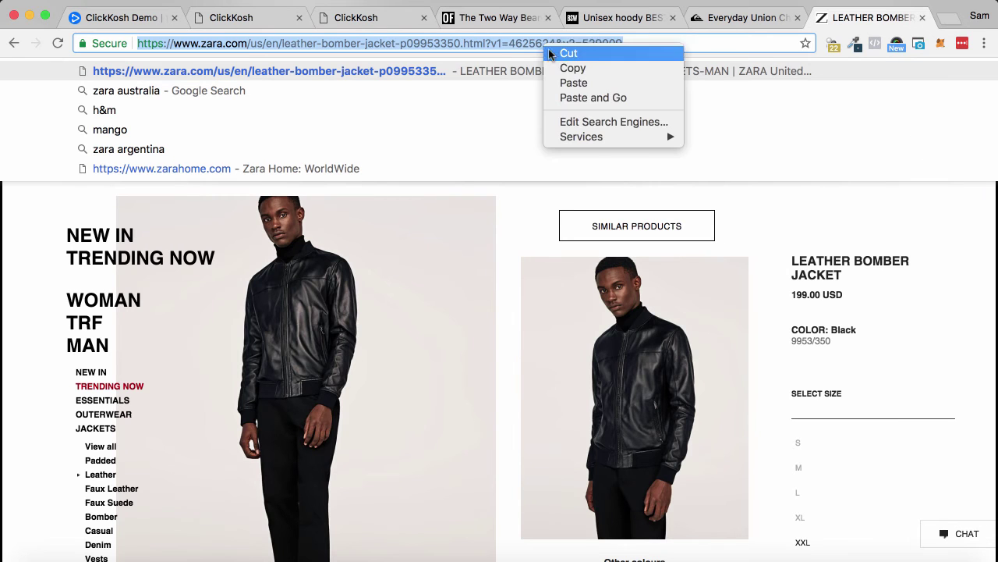
pyautogui.click(572, 68)
pyautogui.click(306, 22)
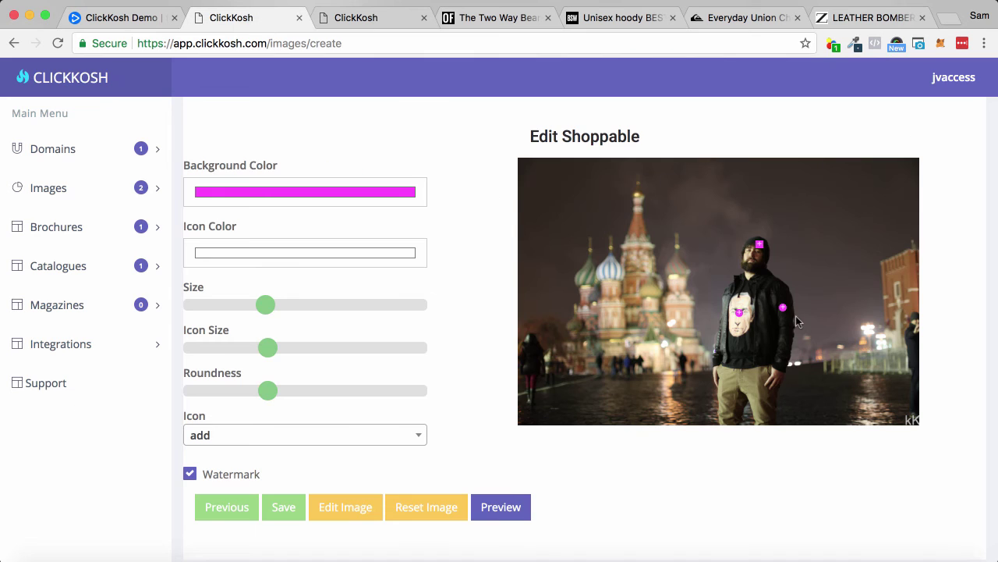
# Fill in the jacket hotspot with the name Leather Jacket, price $199 and the copied product link, and close its form.
pyautogui.click(782, 308)
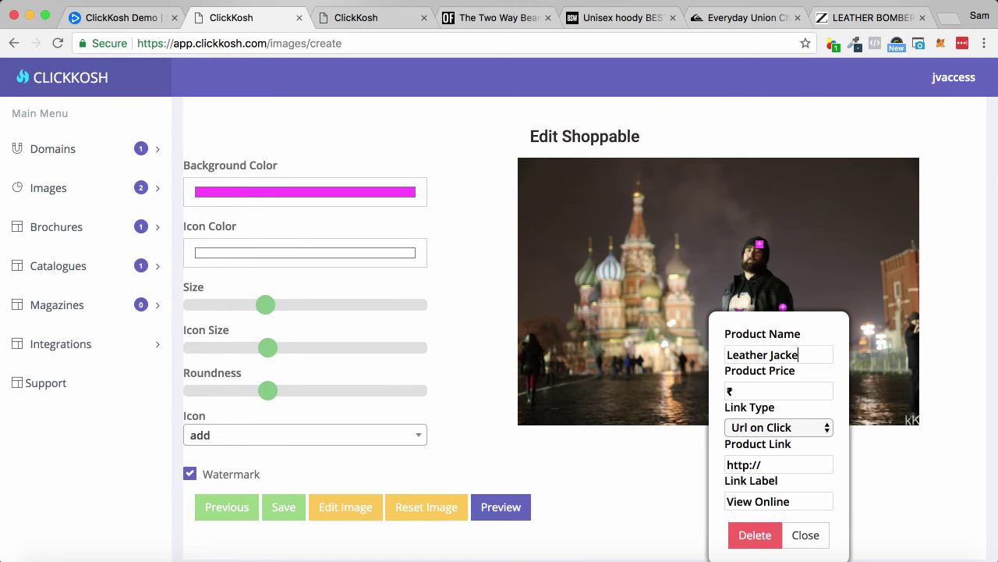
pyautogui.write('$1999')
pyautogui.moveTo(772, 461); pyautogui.dragTo(635, 468)
pyautogui.press('super+v')
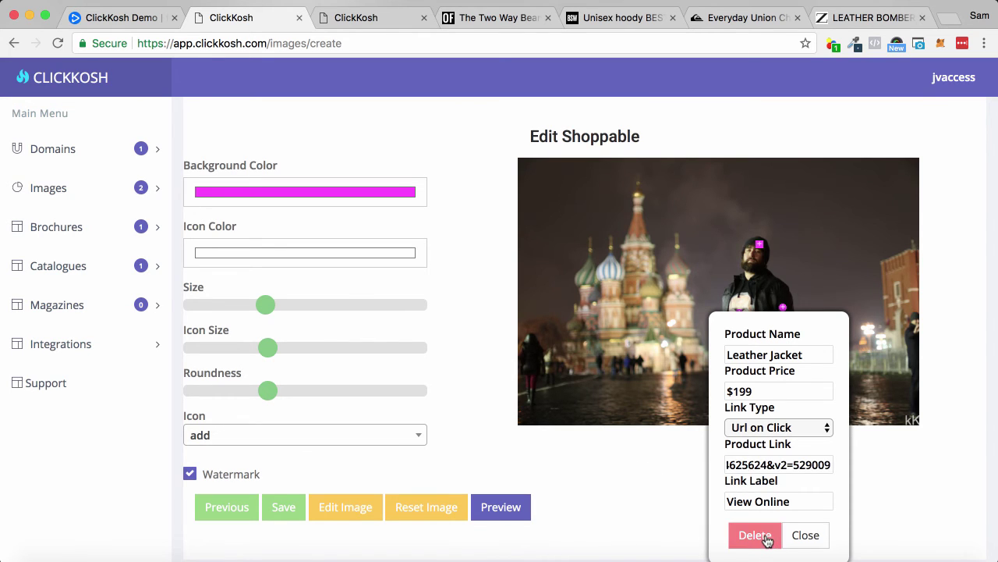
pyautogui.click(805, 535)
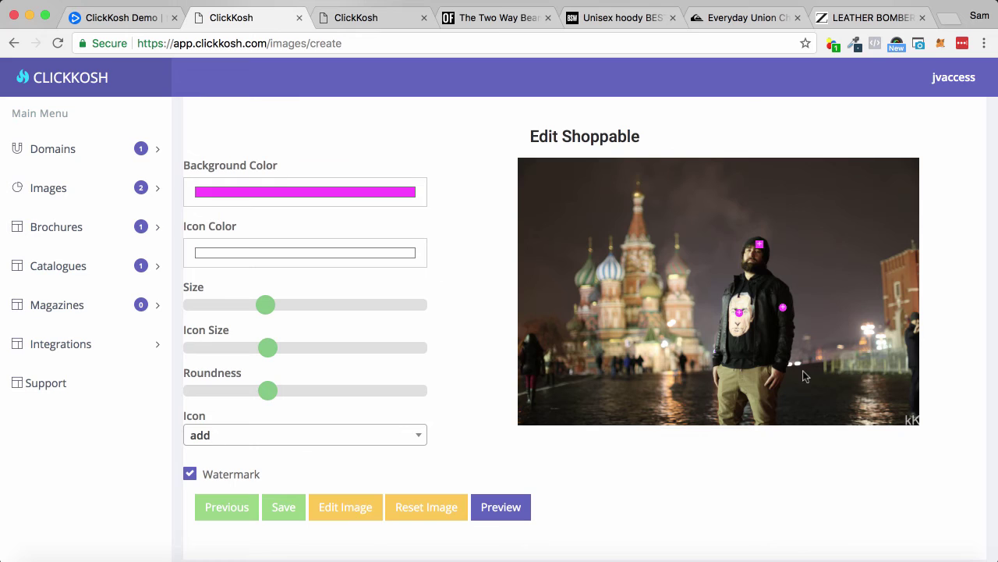
# Add a hotspot named Quicksilver Chino on the man's trousers and copy the web address of the Everyday Union Chinos page.
pyautogui.click(764, 392)
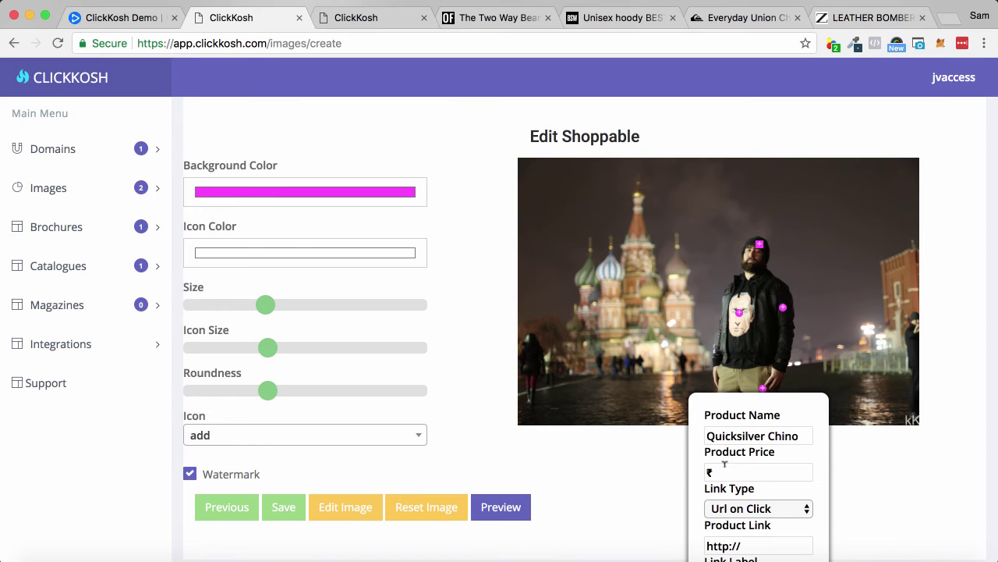
pyautogui.press('Tab')
pyautogui.click(733, 17)
pyautogui.click(596, 43)
pyautogui.rightClick(596, 40)
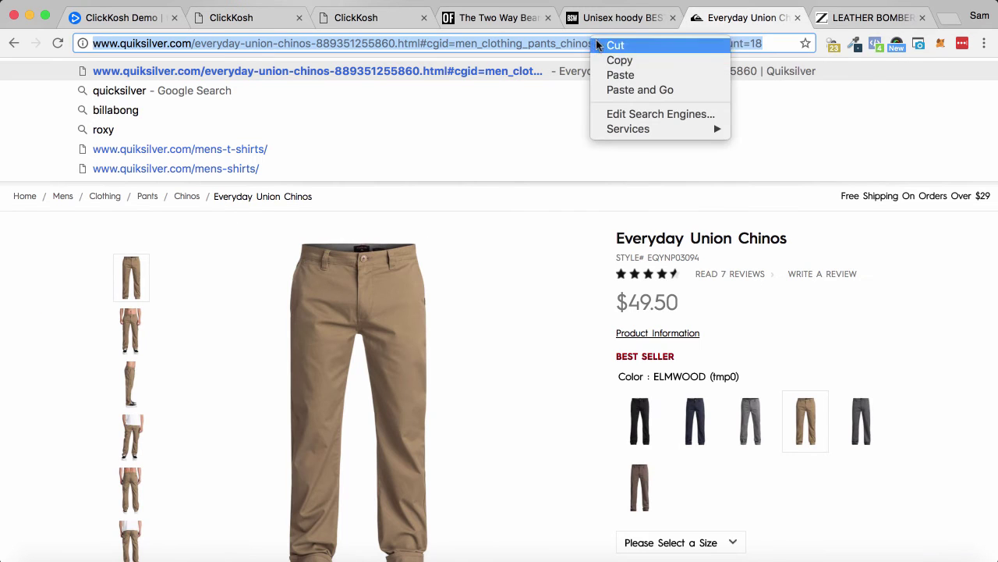
pyautogui.click(620, 63)
pyautogui.click(231, 17)
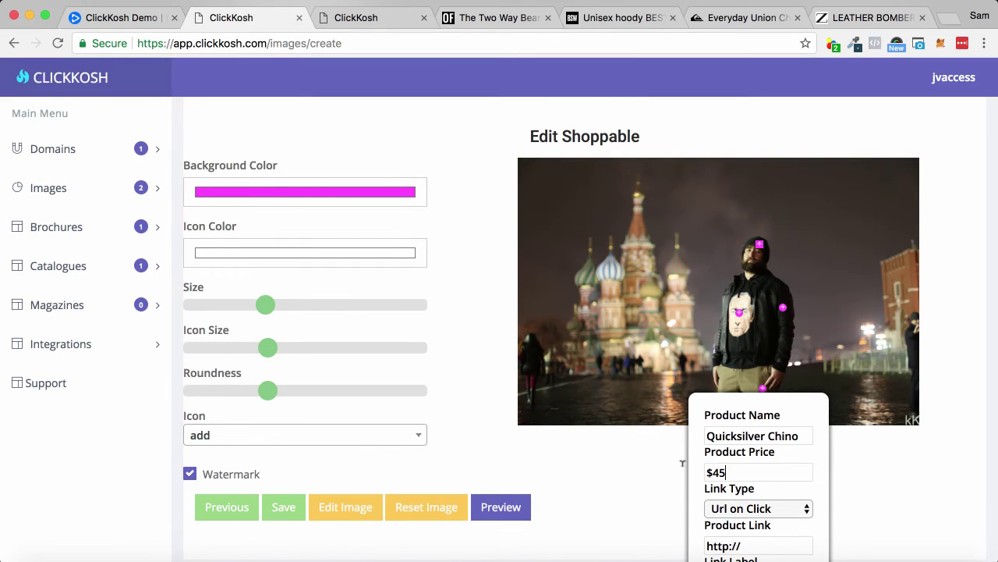
# Set the Quicksilver Chino hotspot's price to $45, paste the copied address as its product link, and close its form.
pyautogui.scroll(-2, 738, 521)
pyautogui.moveTo(743, 465); pyautogui.dragTo(671, 461)
pyautogui.press('super+v')
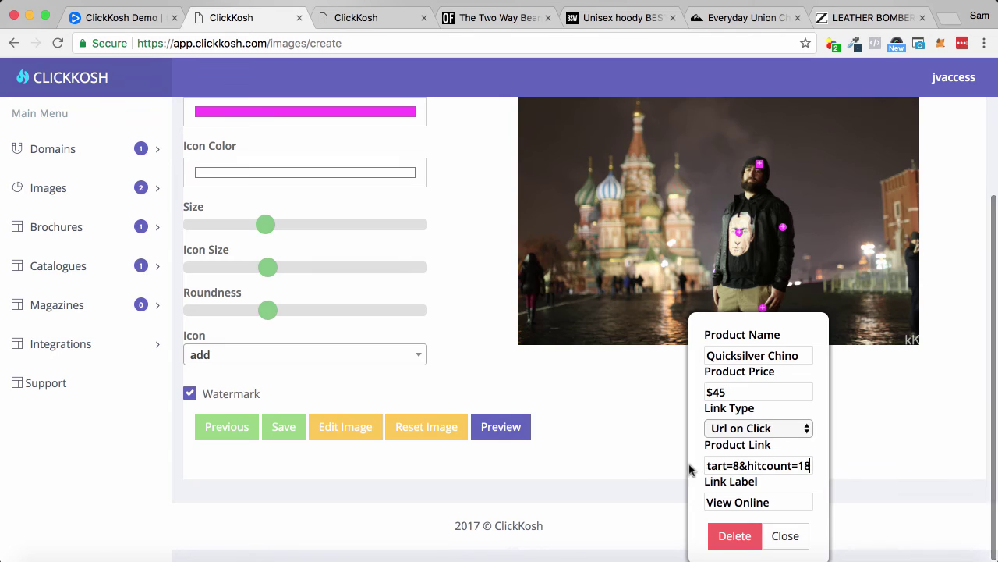
pyautogui.click(769, 533)
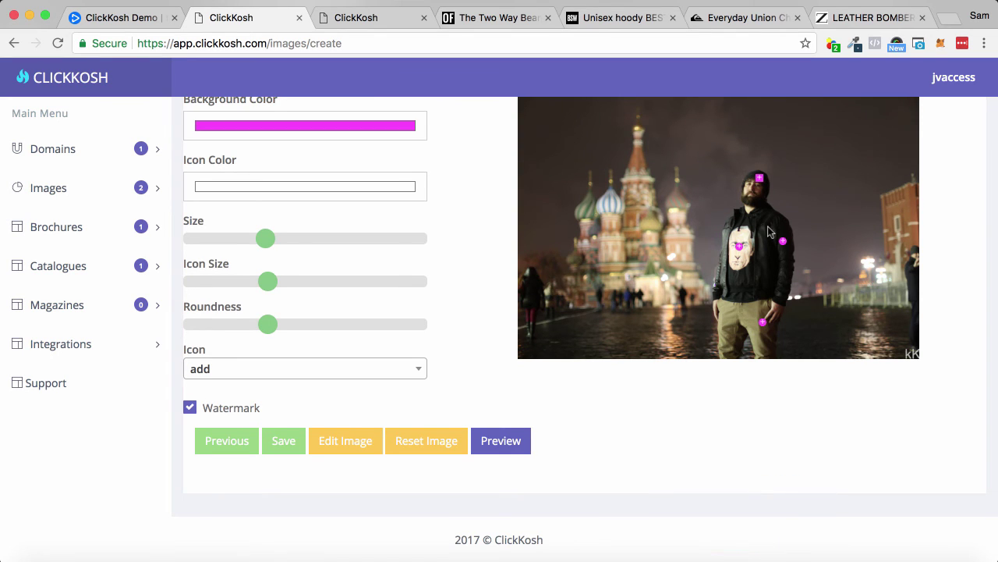
# Preview the shoppable image, check the product pop-ups of the trousers, hoodie, jacket and beanie hotspots, and close the preview.
pyautogui.click(504, 439)
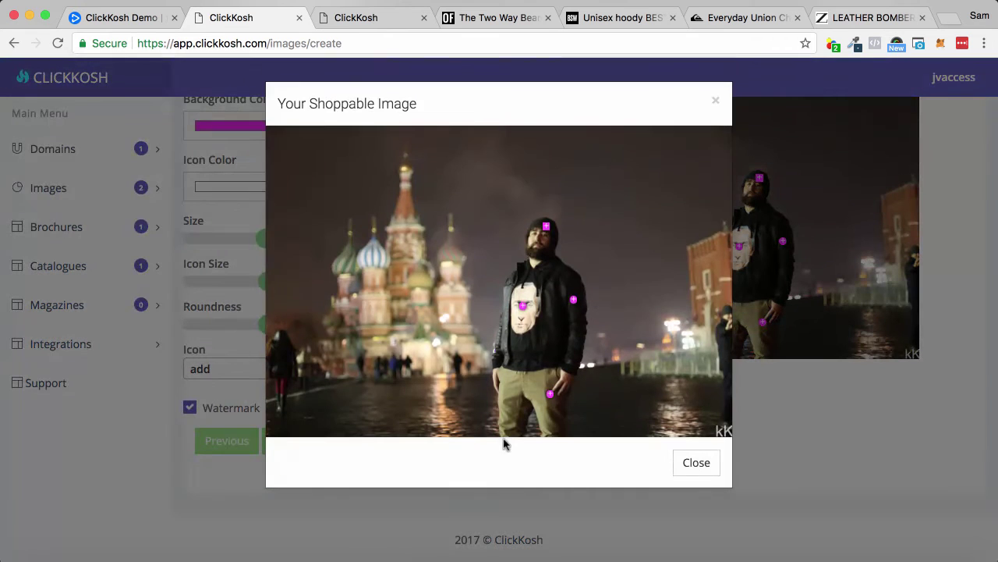
pyautogui.click(550, 392)
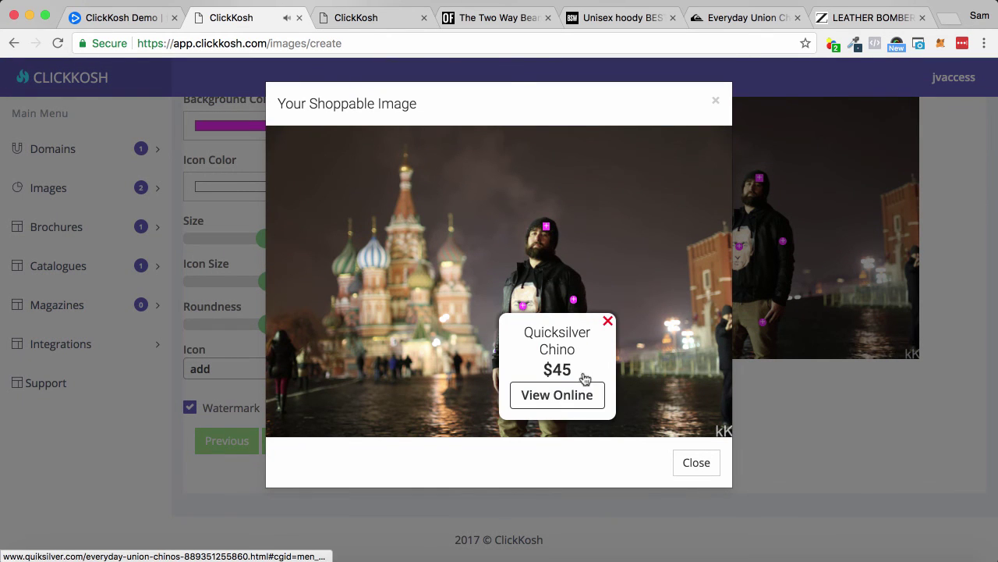
pyautogui.click(607, 320)
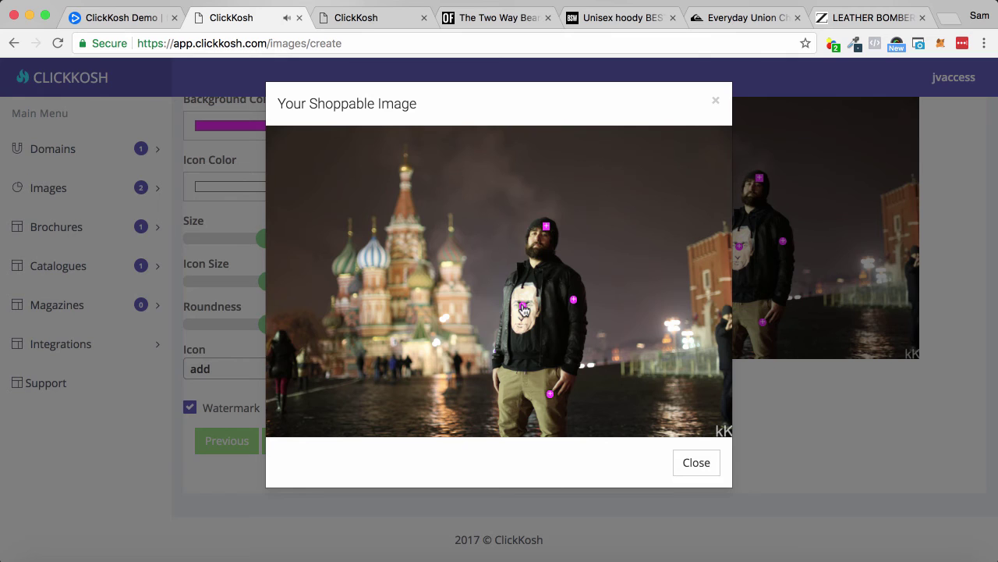
pyautogui.click(523, 308)
pyautogui.click(557, 318)
pyautogui.click(574, 301)
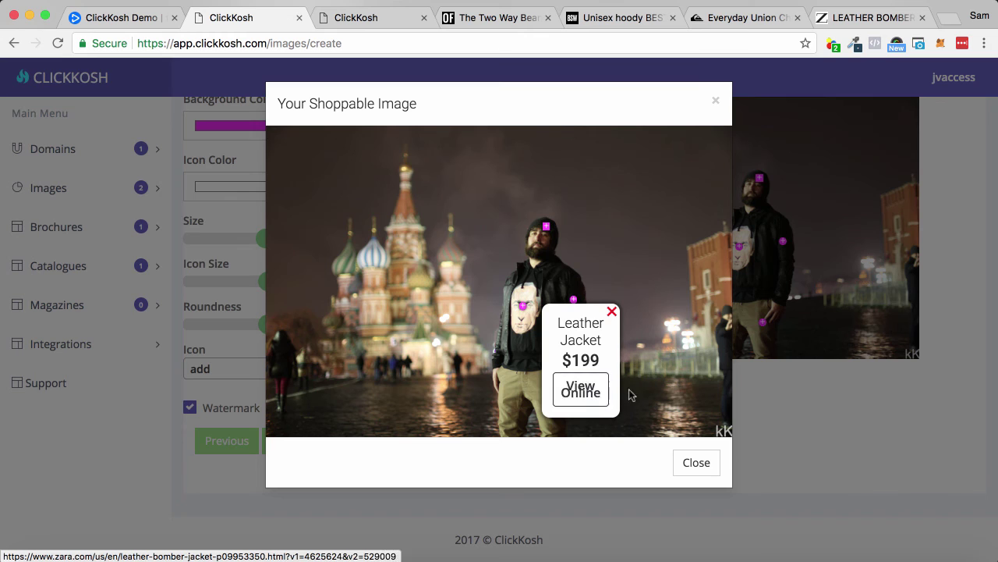
pyautogui.click(546, 227)
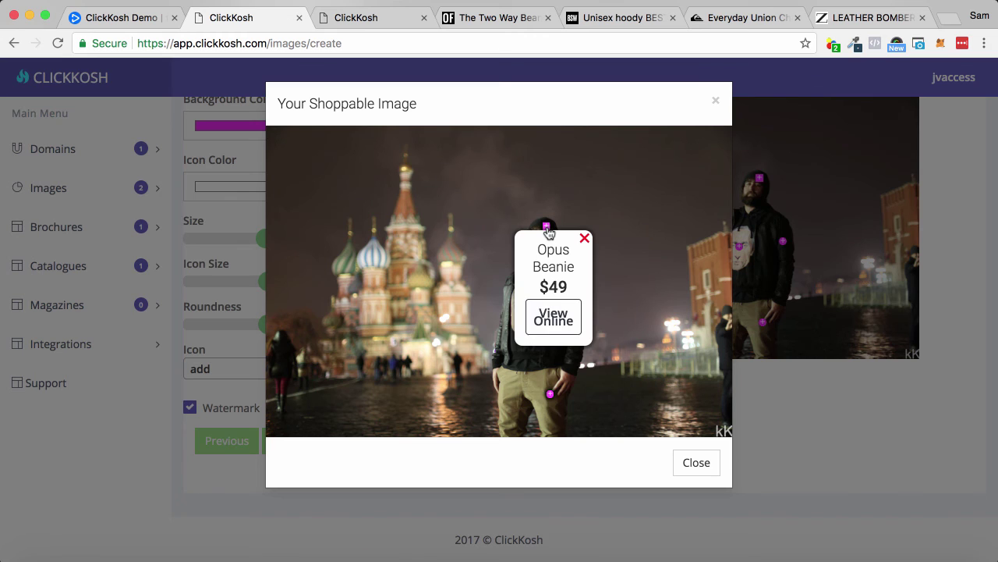
pyautogui.click(583, 239)
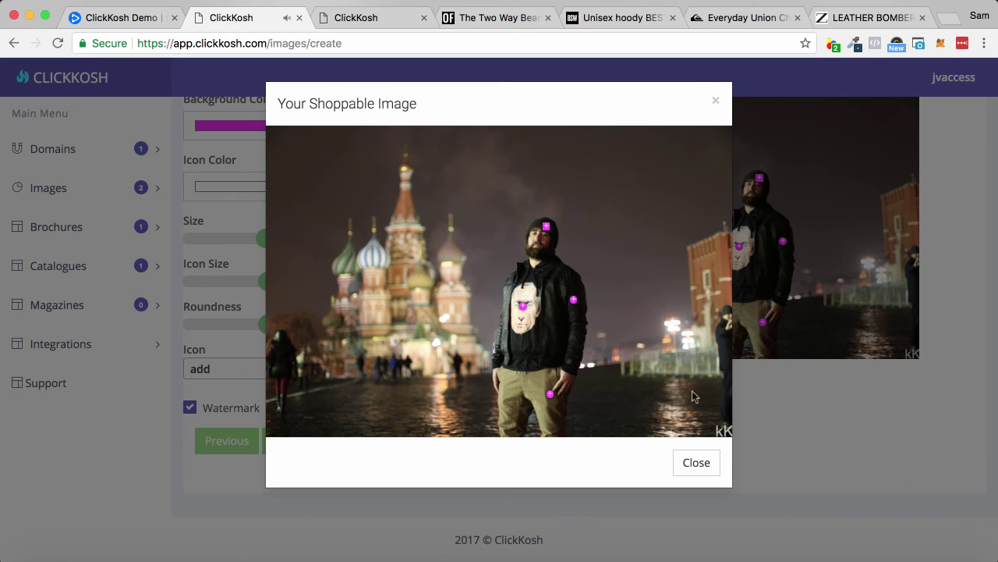
pyautogui.click(699, 467)
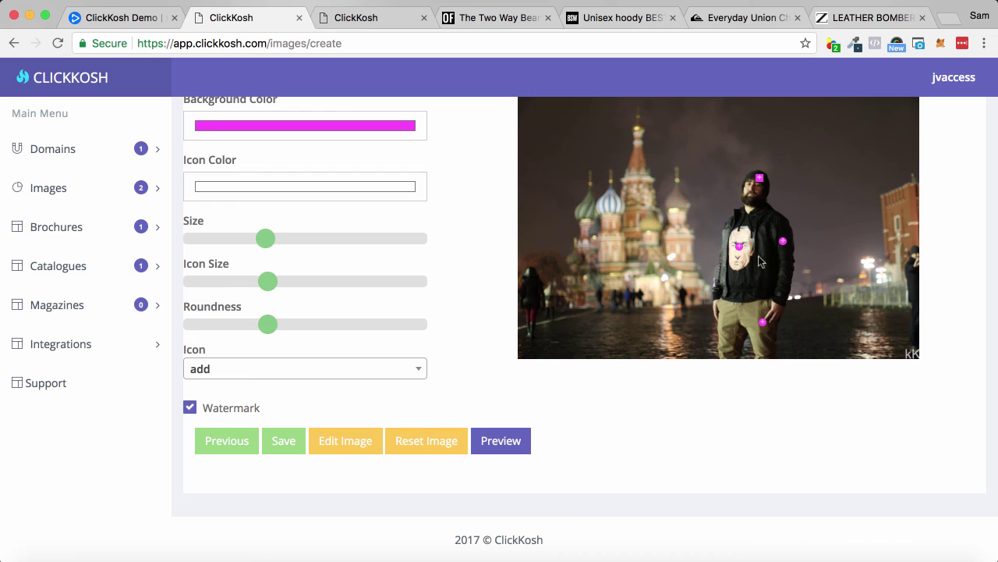
# Save the shoppable image and select the full embed code of its entry in the images list.
pyautogui.click(277, 444)
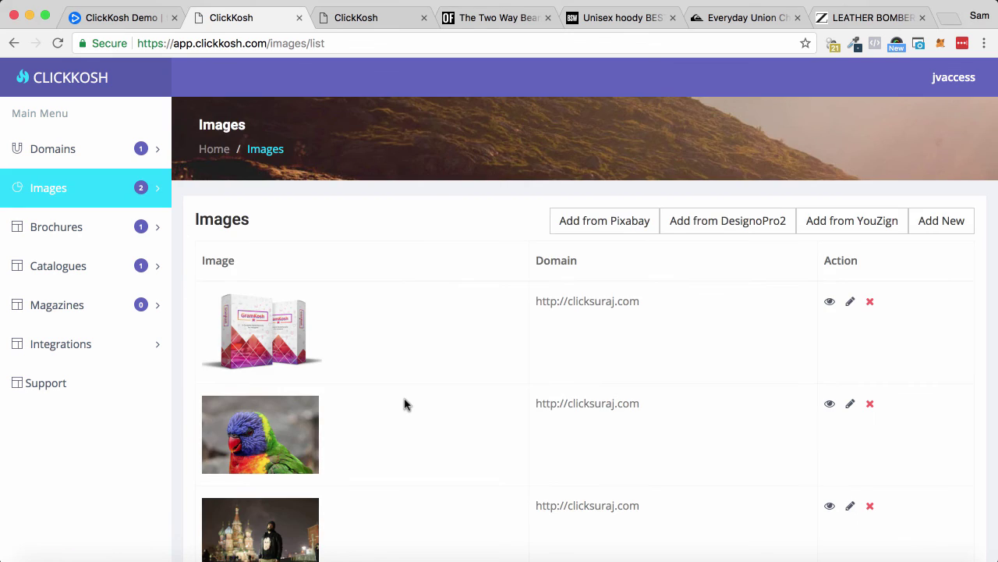
pyautogui.scroll(-3, 405, 403)
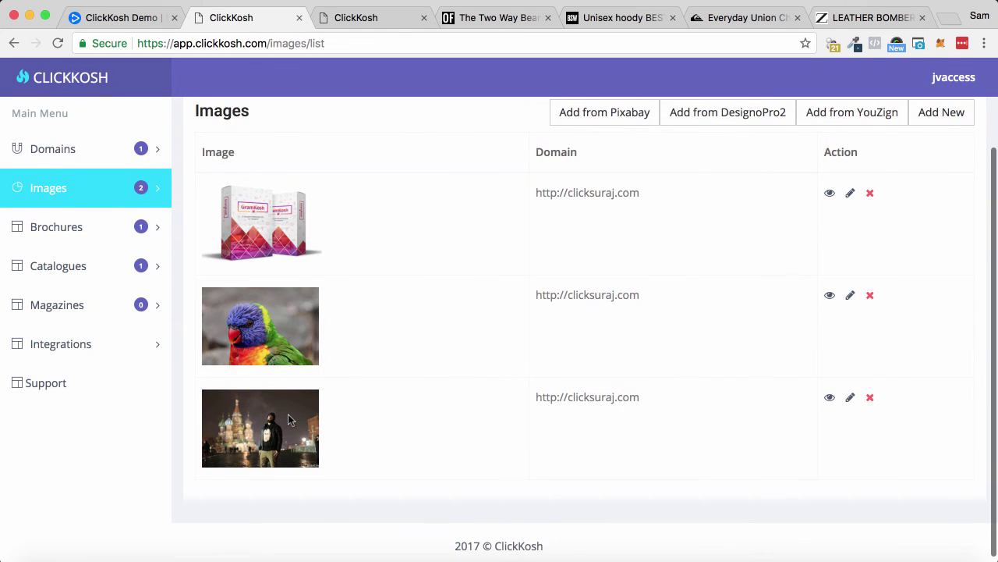
pyautogui.click(830, 398)
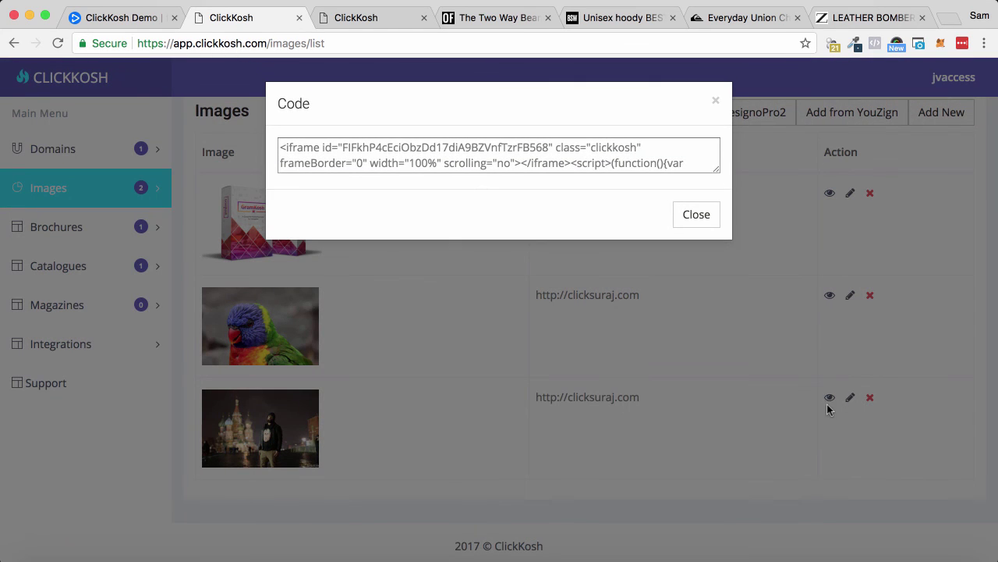
pyautogui.click(303, 147)
pyautogui.moveTo(281, 147); pyautogui.dragTo(740, 218)
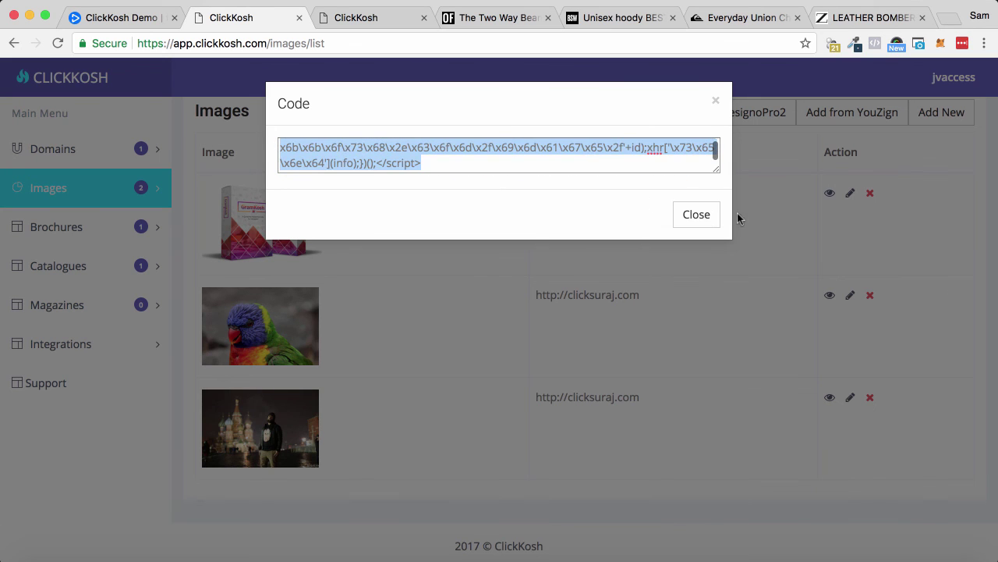